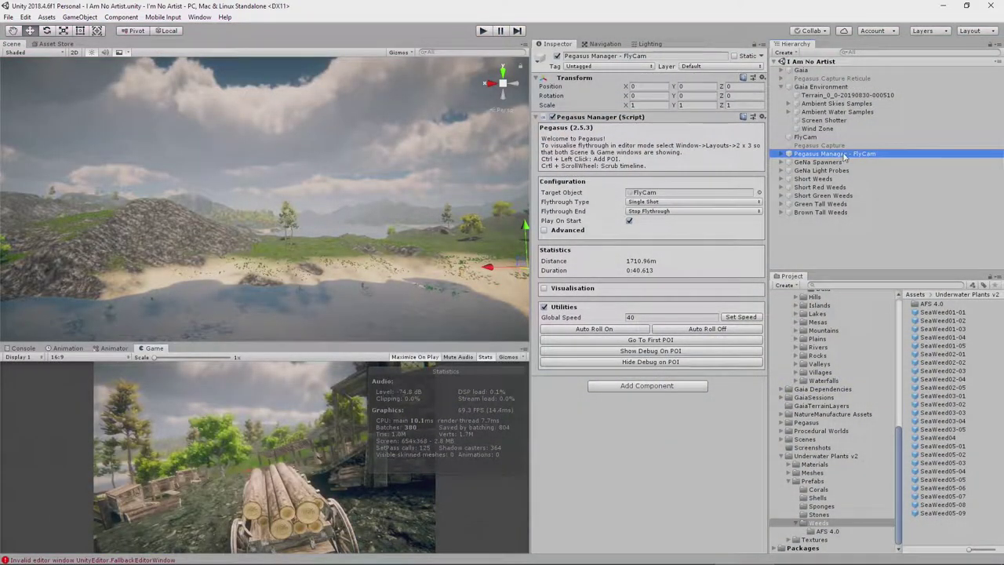
Step: Enable Visualisation on Pegasus Manager - FlyCam, scrub the flythrough to 0.24 and step forward to about 0.2447
{"action": "left_click", "coordinate": [845, 156]}
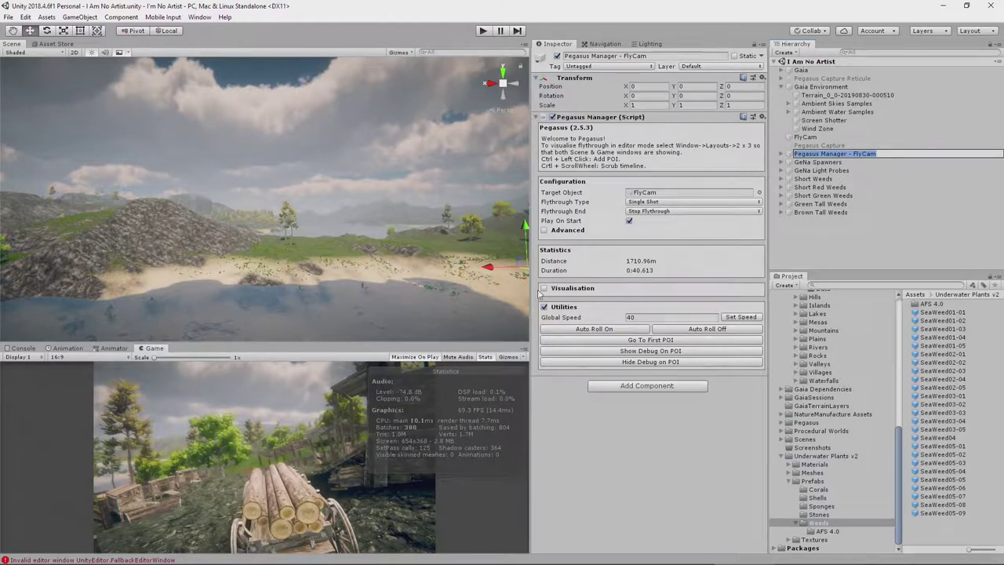
{"action": "left_click", "coordinate": [541, 289]}
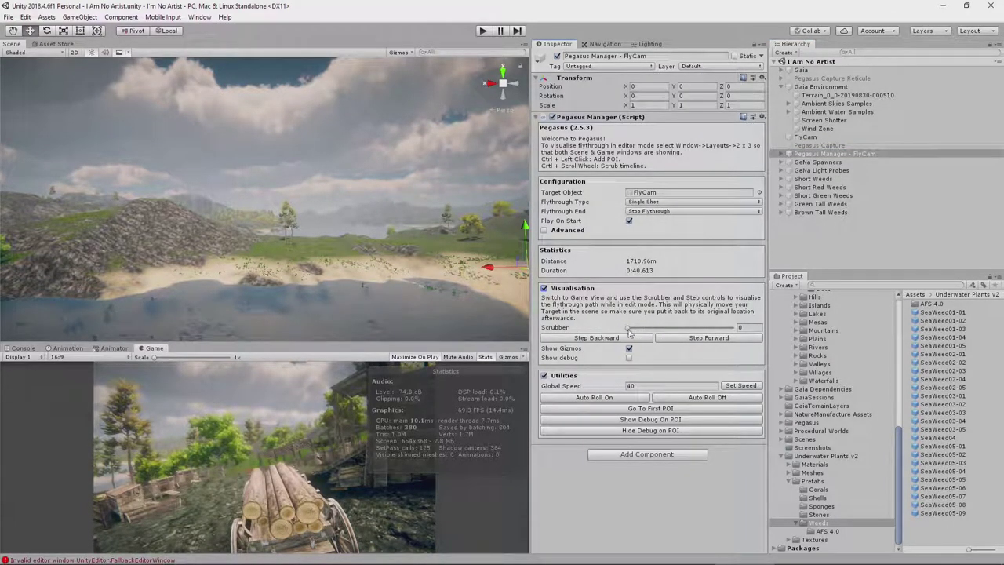
{"action": "left_click_drag", "start_coordinate": [627, 331], "coordinate": [653, 331]}
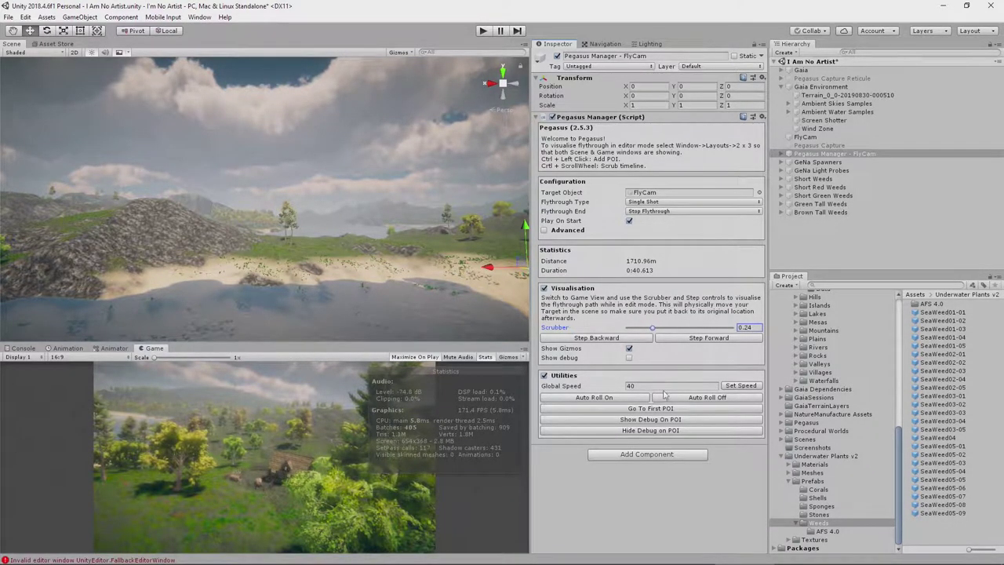
{"action": "left_click", "coordinate": [708, 339]}
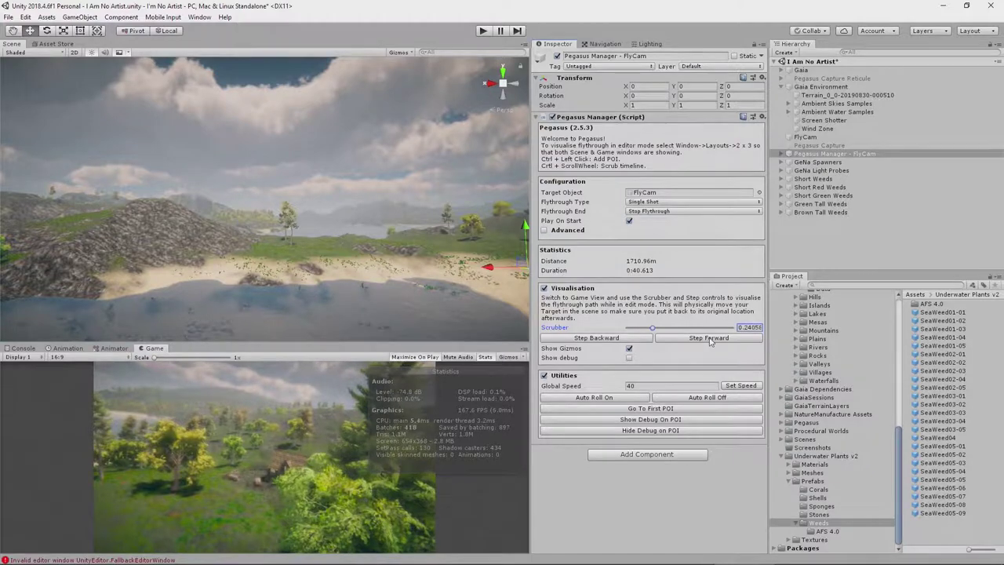
{"action": "left_click", "coordinate": [708, 338]}
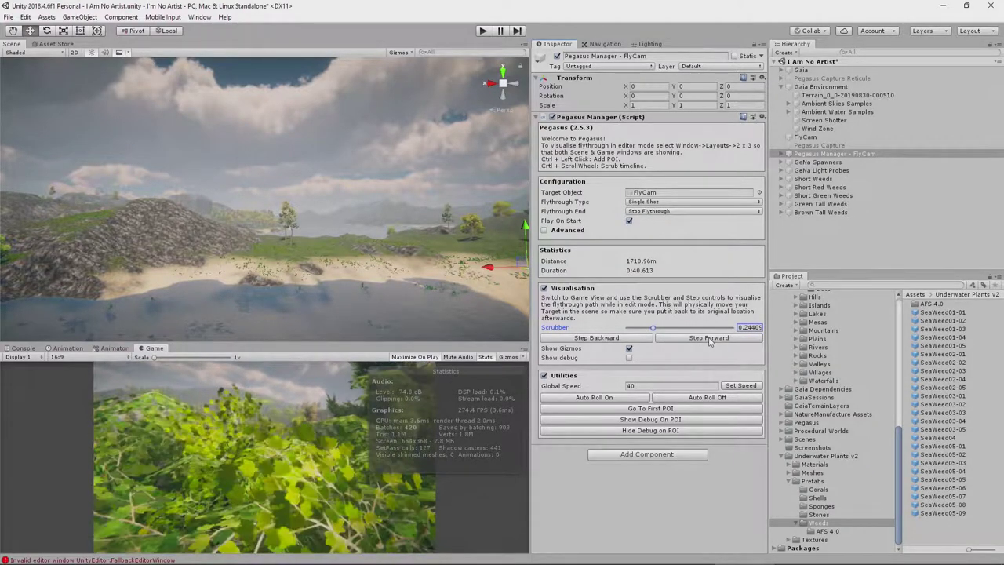
{"action": "left_click", "coordinate": [709, 338]}
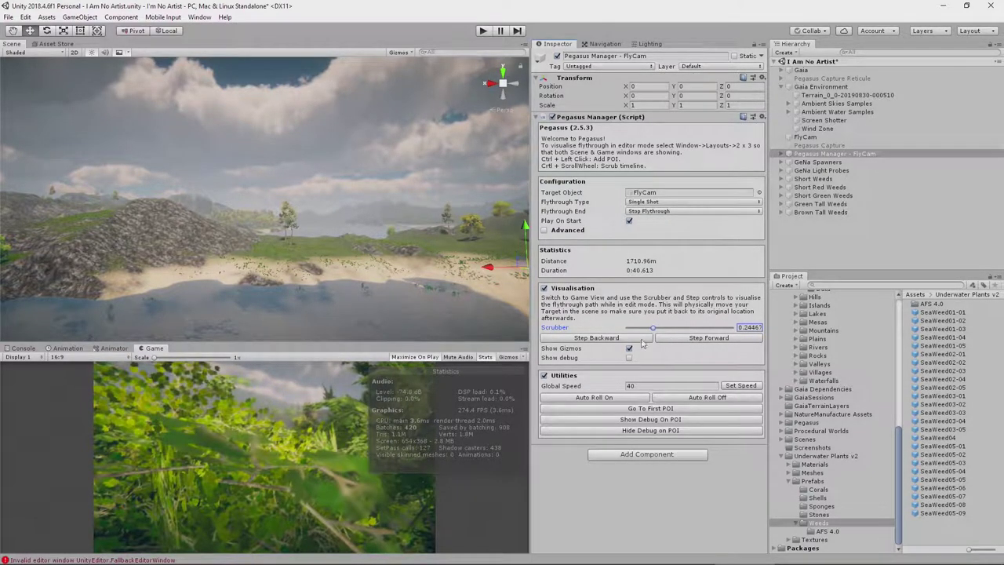
Step: Raise POI 6 on the flythrough path near the house to a height of about 90.3, above the trees
{"action": "right_click_drag", "start_coordinate": [363, 265], "coordinate": [833, 222]}
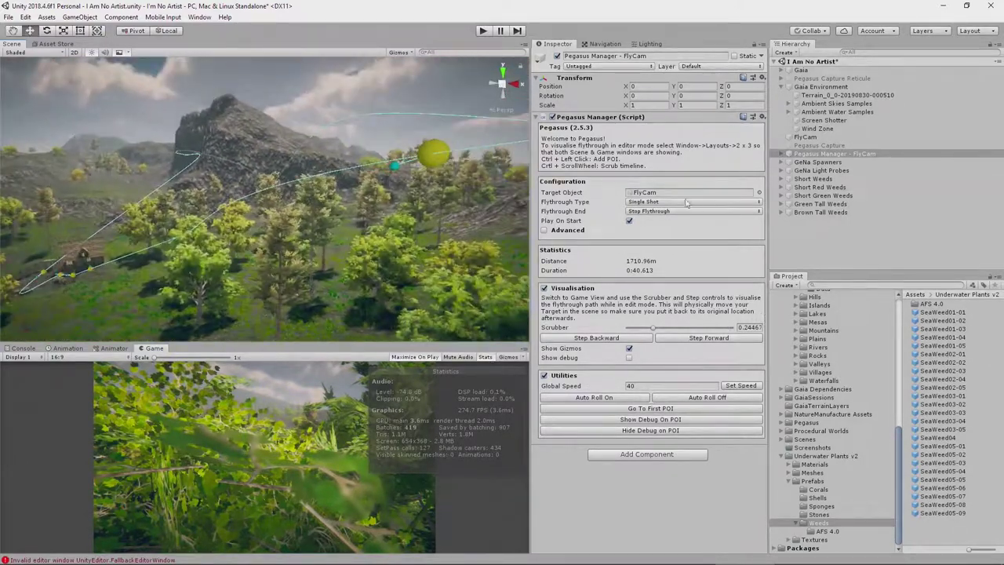
{"action": "left_click", "coordinate": [430, 157]}
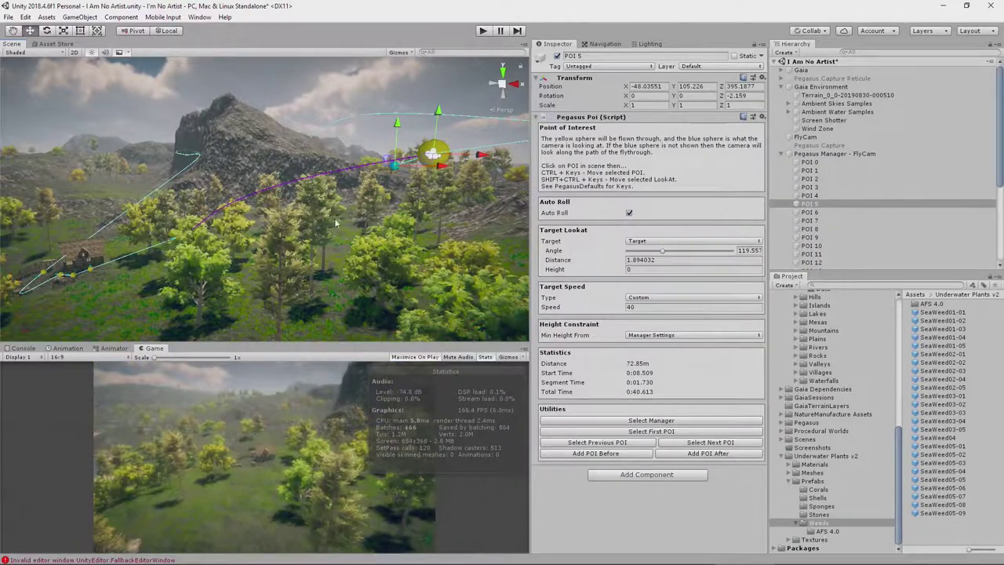
{"action": "right_click_drag", "start_coordinate": [373, 227], "coordinate": [358, 239]}
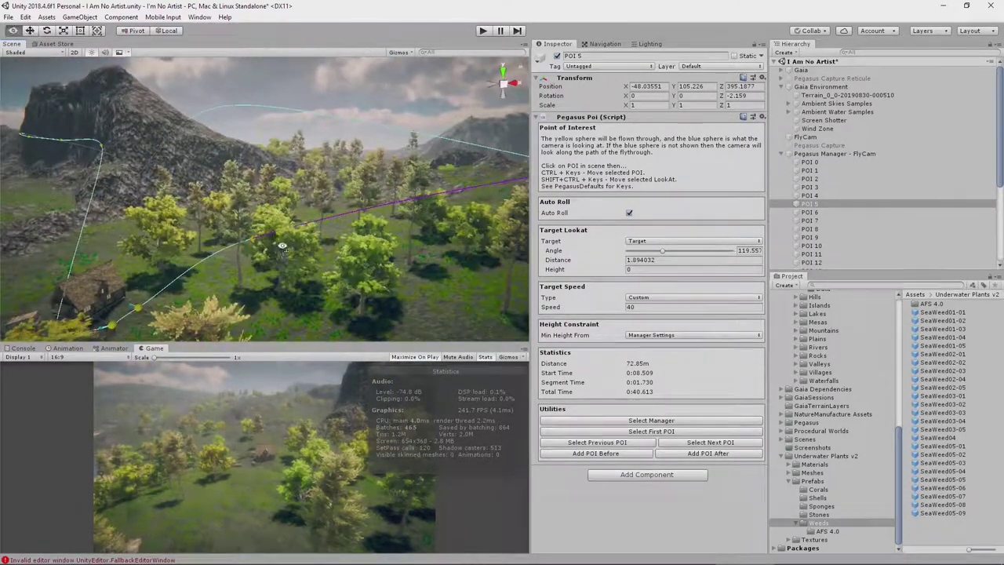
{"action": "right_click_drag", "start_coordinate": [281, 246], "coordinate": [328, 277]}
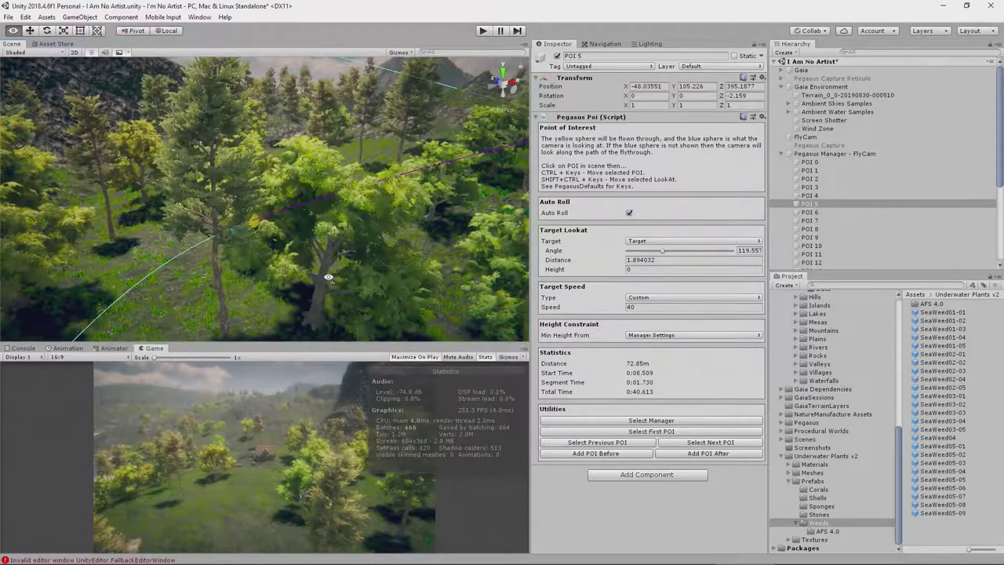
{"action": "right_click_drag", "start_coordinate": [267, 234], "coordinate": [315, 251]}
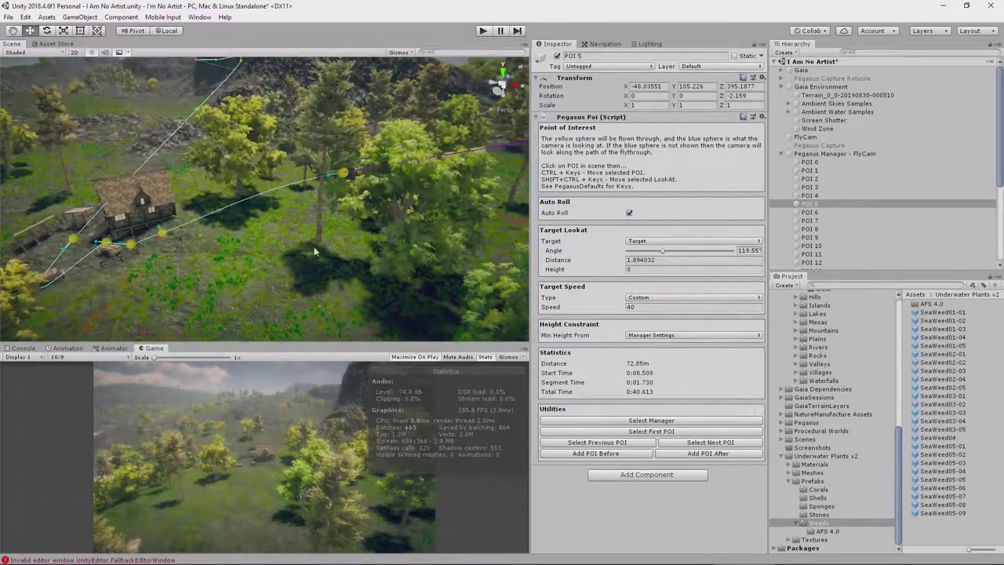
{"action": "left_click", "coordinate": [345, 175]}
{"action": "left_click_drag", "start_coordinate": [340, 133], "coordinate": [349, 85]}
{"action": "right_click_drag", "start_coordinate": [350, 83], "coordinate": [125, 180]}
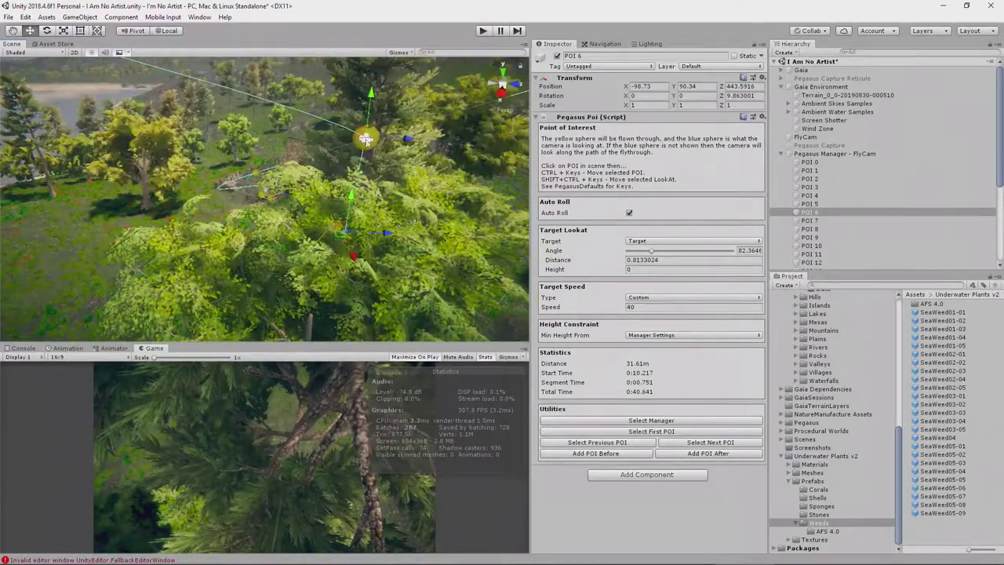
Step: Shift POI 6 away from the surrounding tree branches to about X -95.2, Y 91.1, Z 451.1
{"action": "left_click_drag", "start_coordinate": [406, 141], "coordinate": [541, 132]}
{"action": "right_click_drag", "start_coordinate": [479, 150], "coordinate": [143, 171]}
{"action": "left_click_drag", "start_coordinate": [178, 154], "coordinate": [62, 127]}
{"action": "right_click_drag", "start_coordinate": [191, 205], "coordinate": [226, 246]}
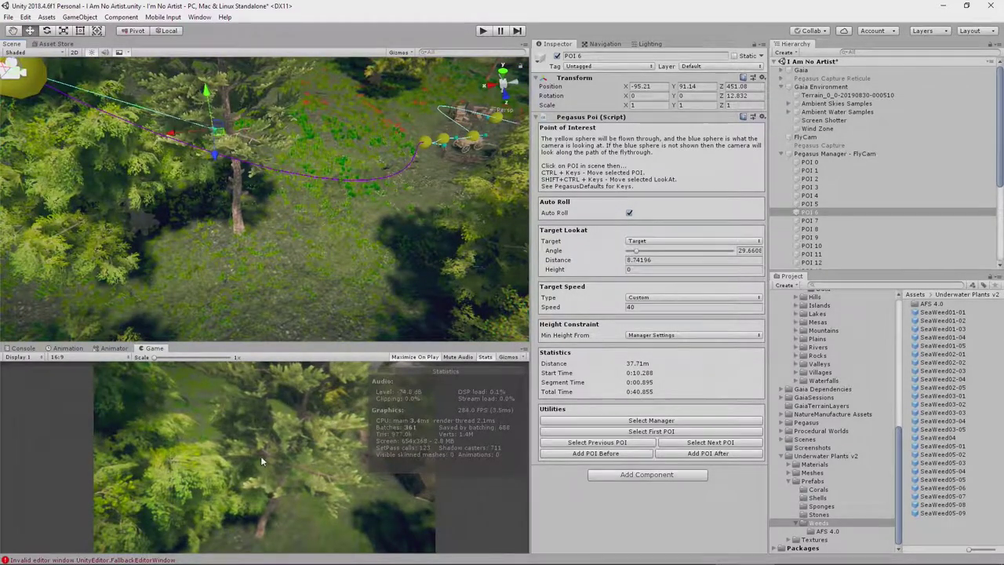
Step: Move POI 6's look-at target towards the house, and try its Target Lookat as Path before returning it to Target
{"action": "left_click_drag", "start_coordinate": [32, 146], "coordinate": [136, 151], "text": "alt"}
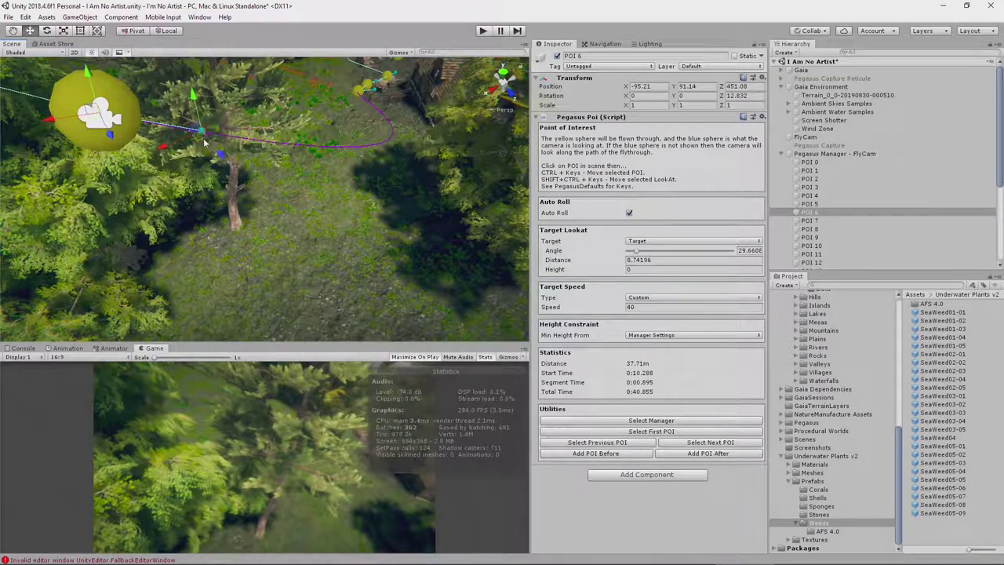
{"action": "left_click_drag", "start_coordinate": [200, 141], "coordinate": [423, 103]}
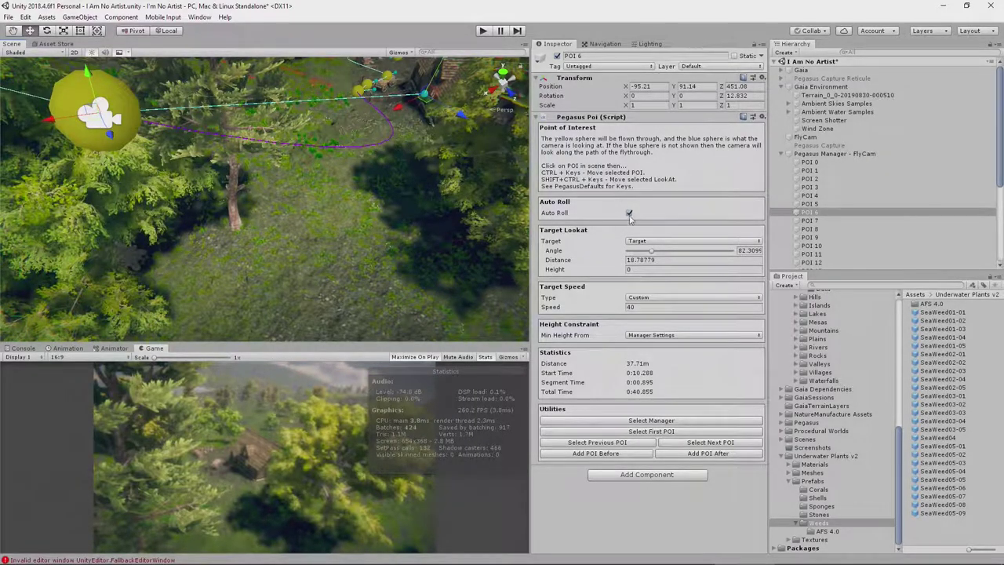
{"action": "left_click", "coordinate": [645, 243]}
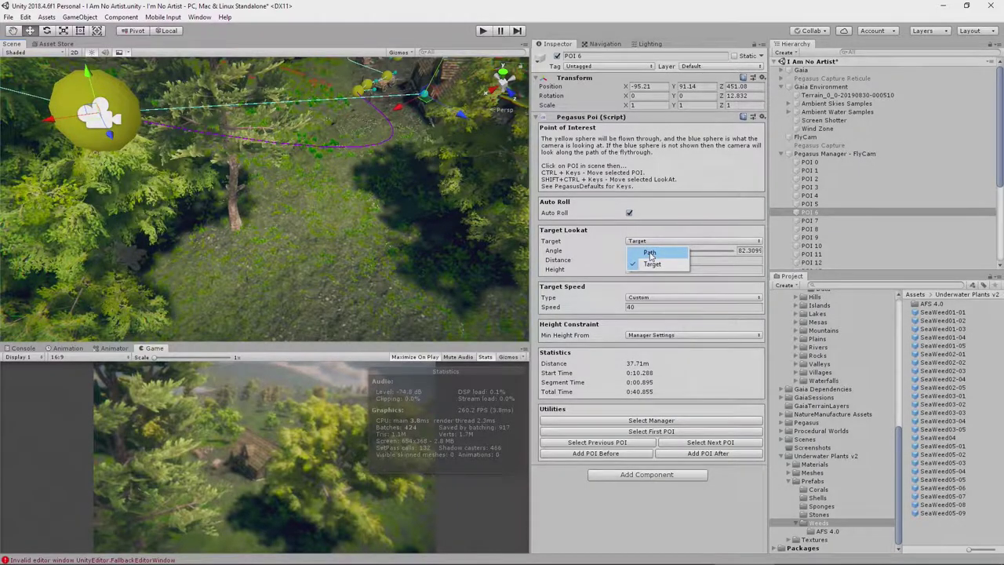
{"action": "left_click", "coordinate": [650, 253]}
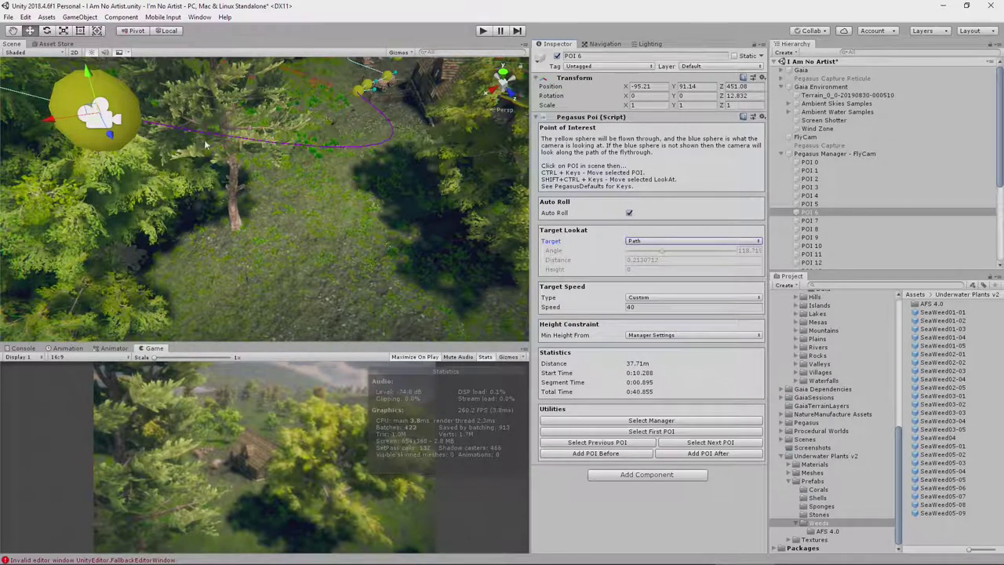
{"action": "left_click", "coordinate": [654, 244]}
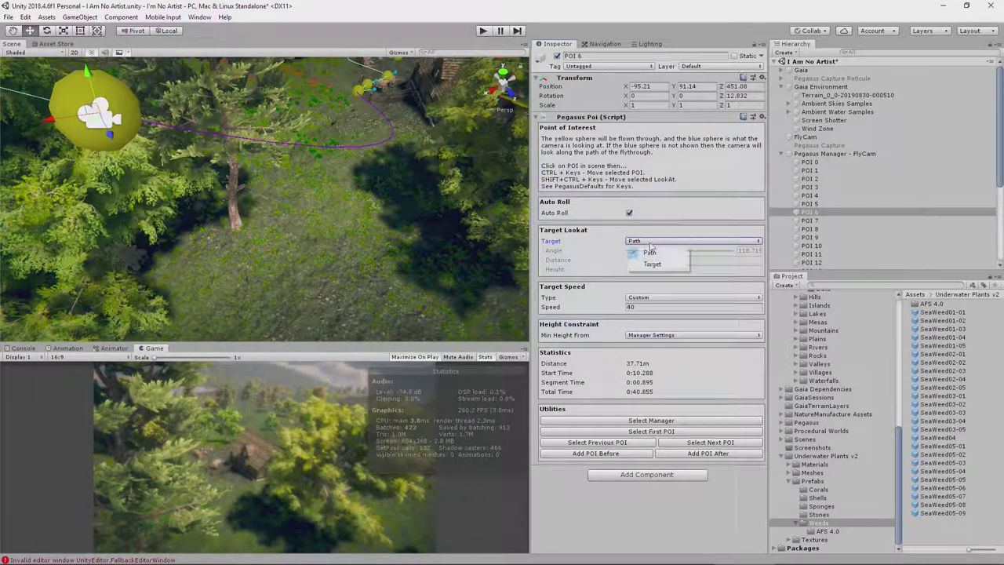
{"action": "left_click", "coordinate": [652, 261]}
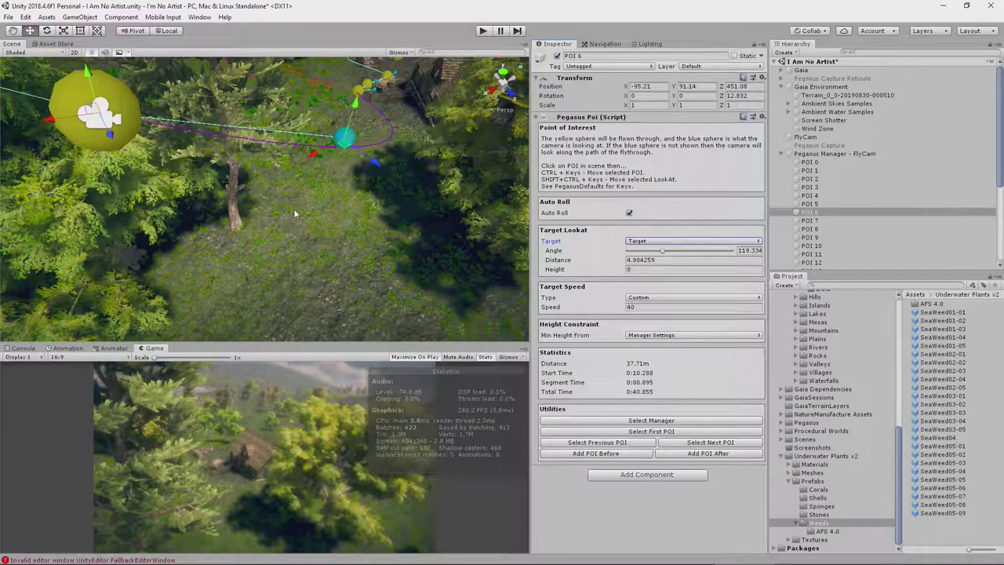
Step: Move POI 6's look-at target out towards the house, to a distance of about 21.6 and an angle of about 64
{"action": "left_click_drag", "start_coordinate": [347, 141], "coordinate": [430, 93]}
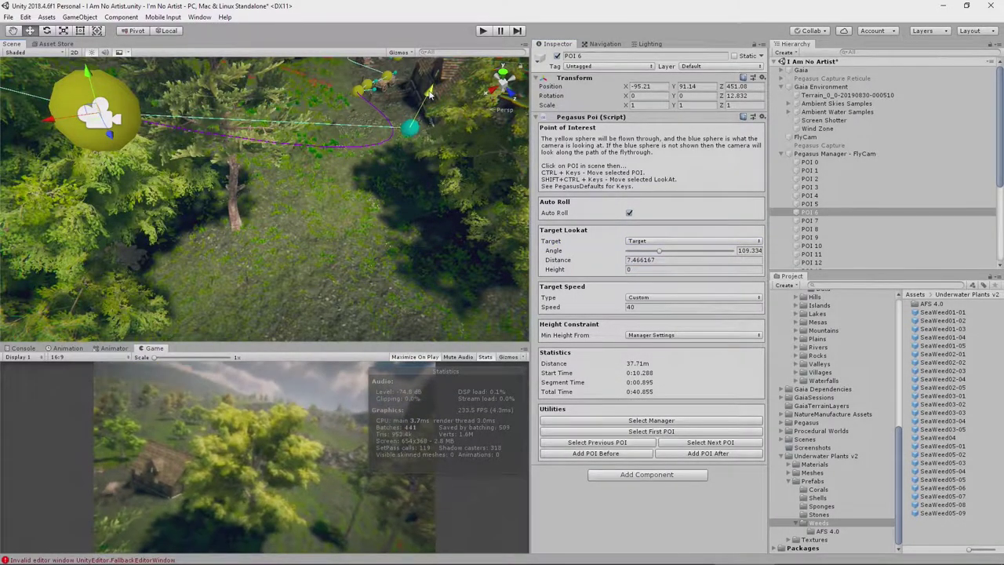
{"action": "left_click_drag", "start_coordinate": [408, 142], "coordinate": [423, 112]}
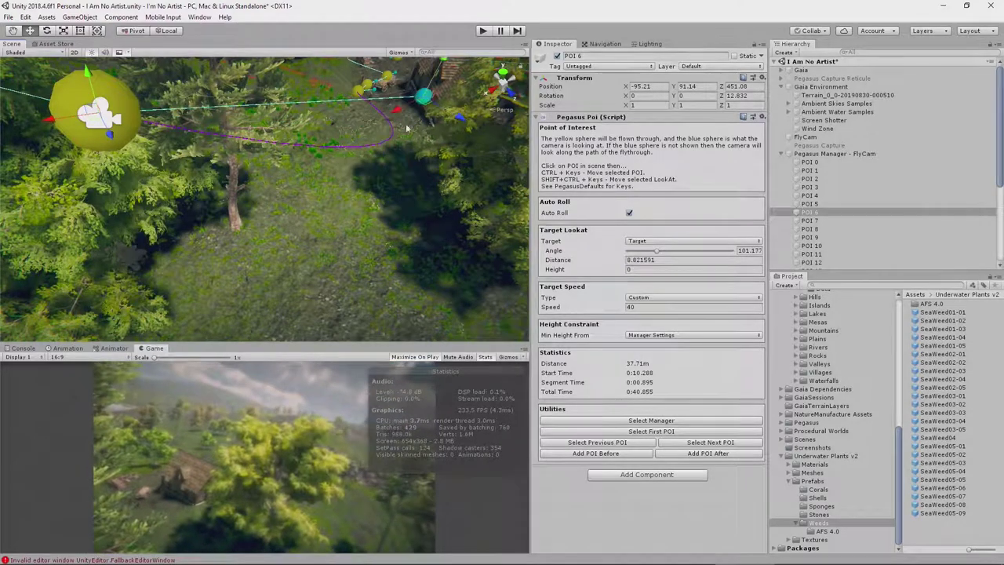
{"action": "key", "text": "w"}
{"action": "right_click_drag", "start_coordinate": [400, 157], "coordinate": [504, 50]}
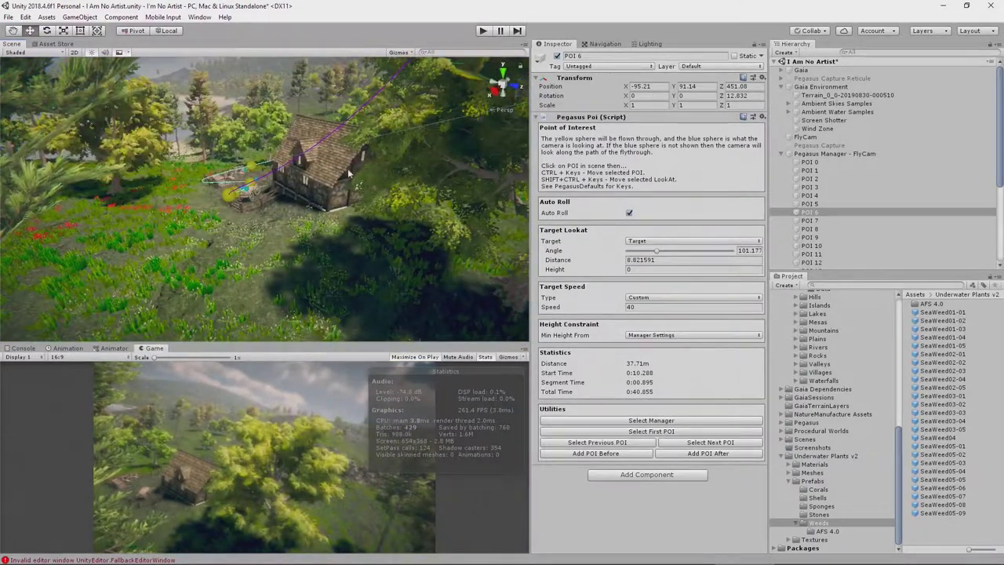
{"action": "key", "text": "w"}
{"action": "right_click_drag", "start_coordinate": [349, 172], "coordinate": [583, 117]}
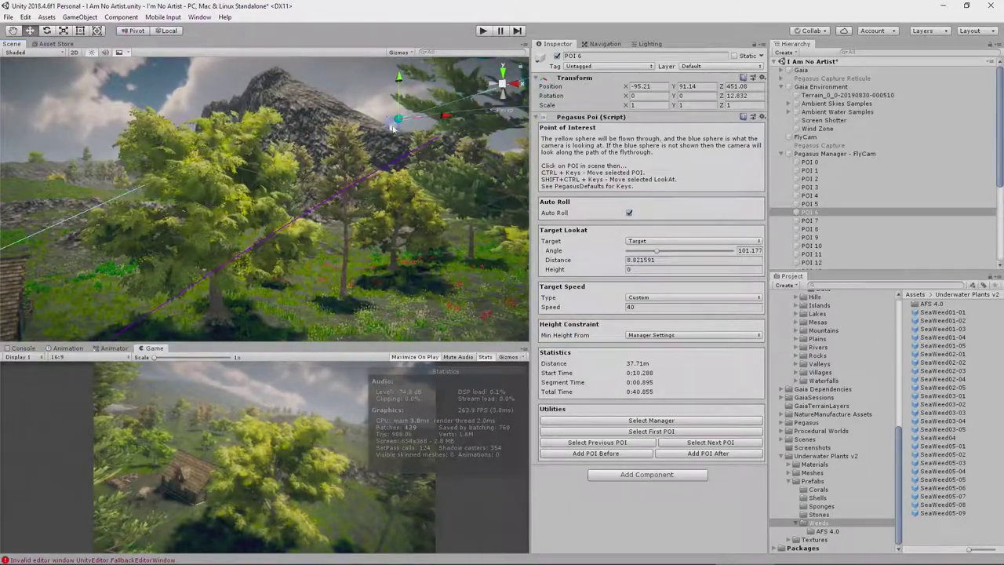
{"action": "right_click_drag", "start_coordinate": [396, 123], "coordinate": [376, 227]}
{"action": "left_click_drag", "start_coordinate": [376, 228], "coordinate": [240, 235]}
{"action": "right_click_drag", "start_coordinate": [242, 240], "coordinate": [241, 206]}
{"action": "right_click_drag", "start_coordinate": [259, 168], "coordinate": [333, 223]}
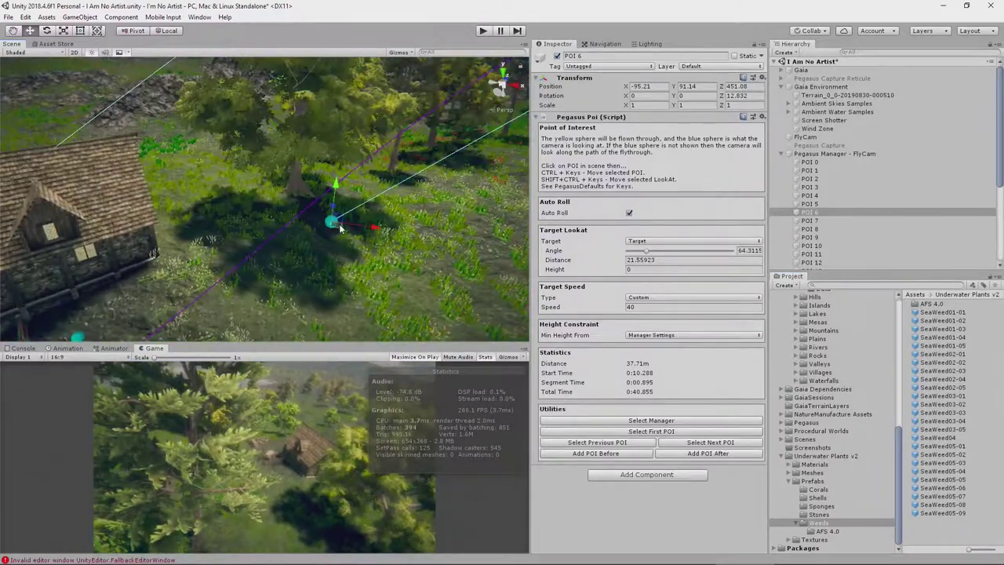
Step: Place POI 6's look-at target against the house, at a distance of about 37 and an angle of about 71
{"action": "left_click_drag", "start_coordinate": [334, 223], "coordinate": [357, 188]}
{"action": "right_click_drag", "start_coordinate": [345, 236], "coordinate": [283, 303]}
{"action": "left_click_drag", "start_coordinate": [262, 291], "coordinate": [108, 302]}
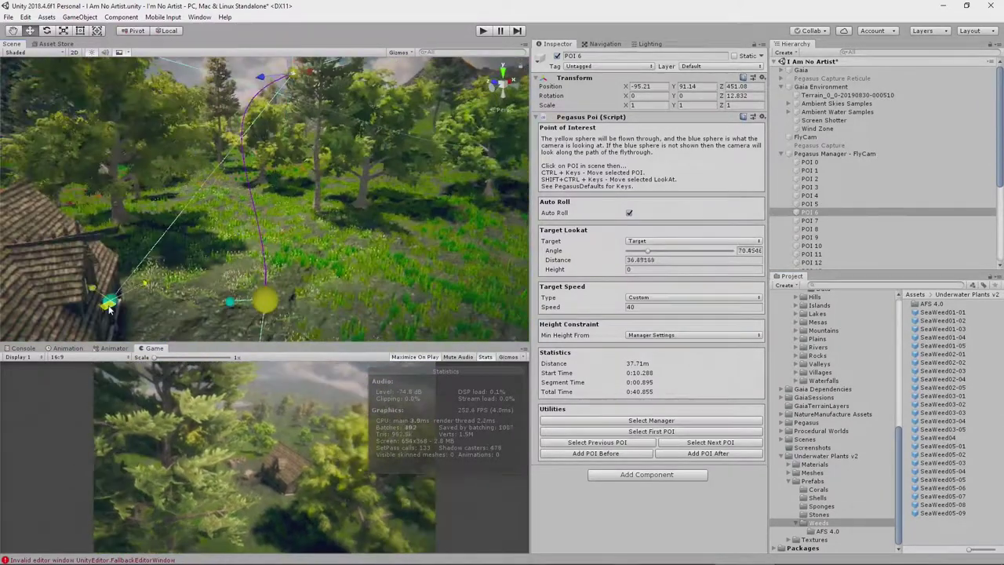
{"action": "right_click_drag", "start_coordinate": [107, 303], "coordinate": [813, 300]}
{"action": "left_click_drag", "start_coordinate": [193, 269], "coordinate": [255, 300]}
{"action": "right_click_drag", "start_coordinate": [255, 300], "coordinate": [292, 314]}
Step: Raise POI 8 beside the wooden cart to a height of about 72.5
{"action": "left_click", "coordinate": [302, 302]}
{"action": "left_click_drag", "start_coordinate": [318, 276], "coordinate": [314, 235]}
{"action": "right_click_drag", "start_coordinate": [314, 235], "coordinate": [408, 224]}
{"action": "left_click_drag", "start_coordinate": [377, 208], "coordinate": [363, 162]}
{"action": "right_click_drag", "start_coordinate": [363, 157], "coordinate": [380, 234]}
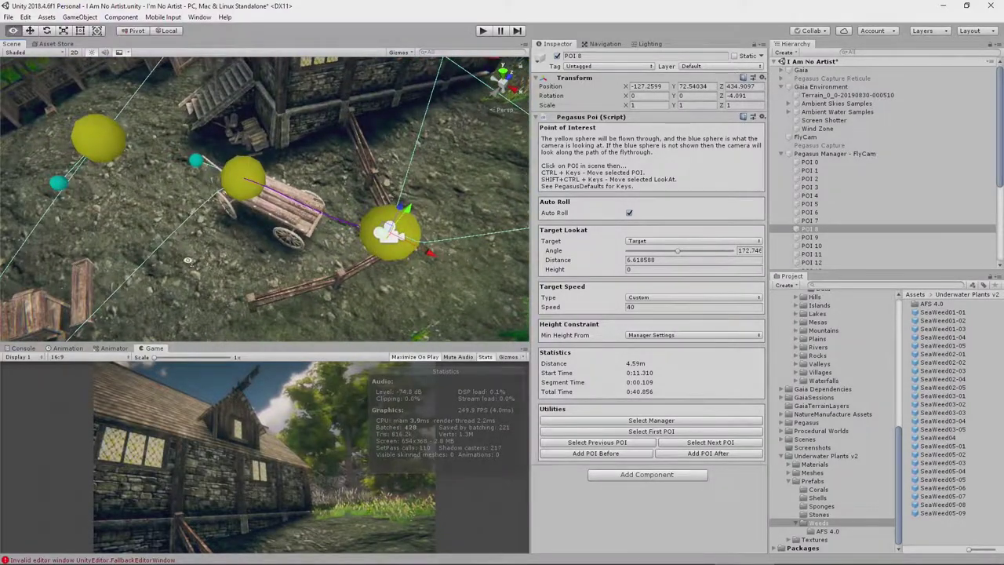
{"action": "left_click_drag", "start_coordinate": [180, 222], "coordinate": [800, 220], "text": "alt"}
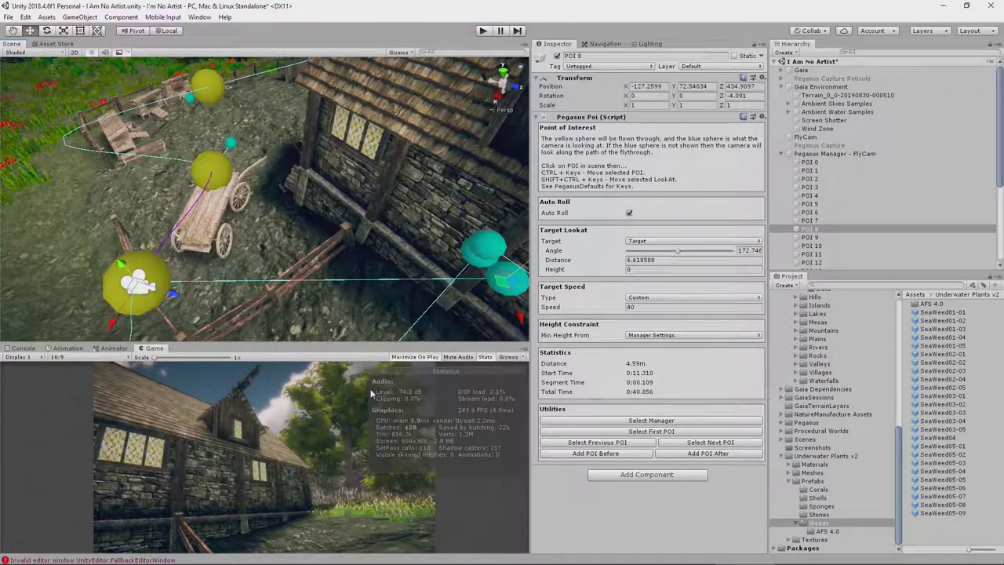
{"action": "left_click", "coordinate": [810, 228]}
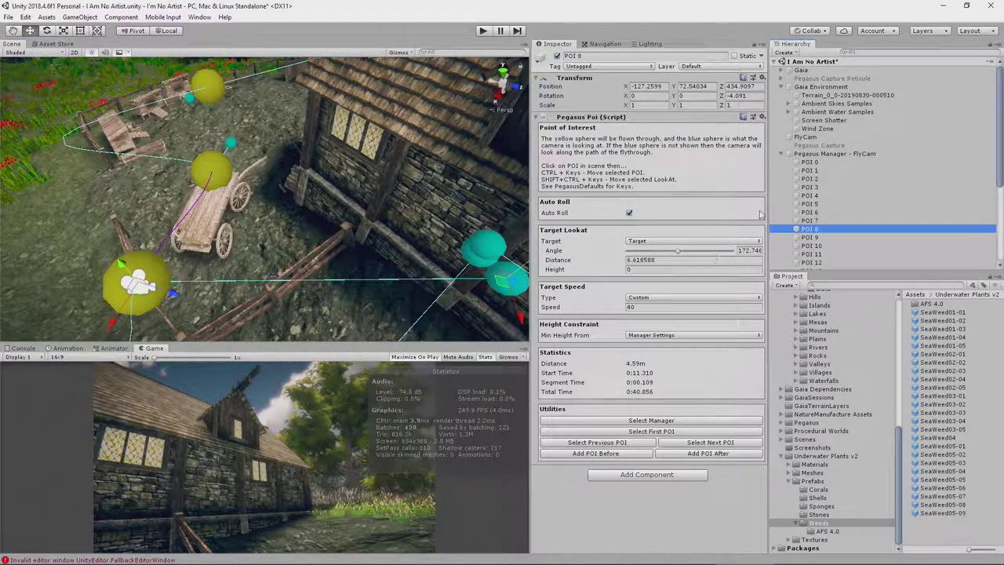
Step: Preview the Pegasus Manager flythrough past the house and cart by stepping forward to about 0.28
{"action": "left_click", "coordinate": [816, 153]}
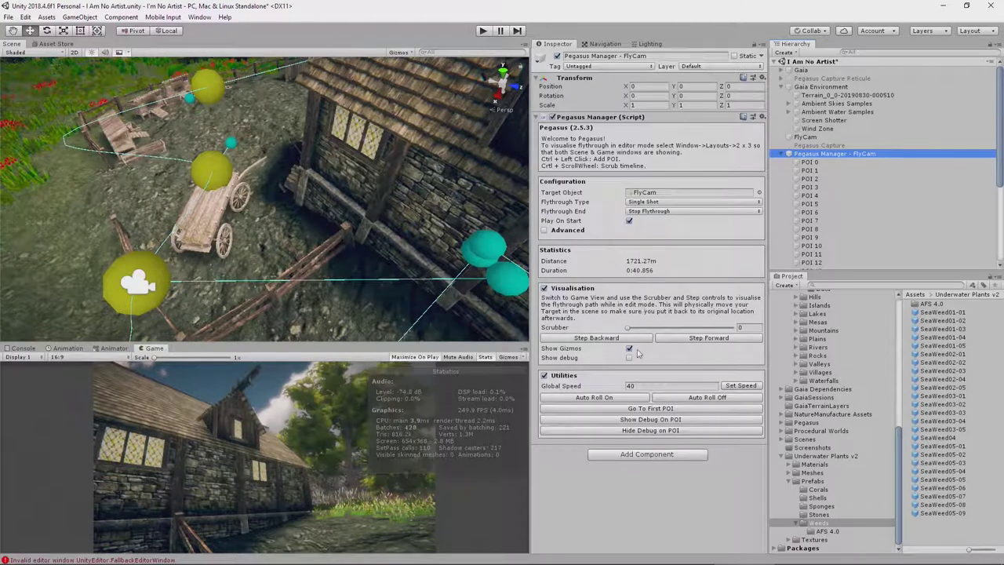
{"action": "left_click", "coordinate": [709, 338]}
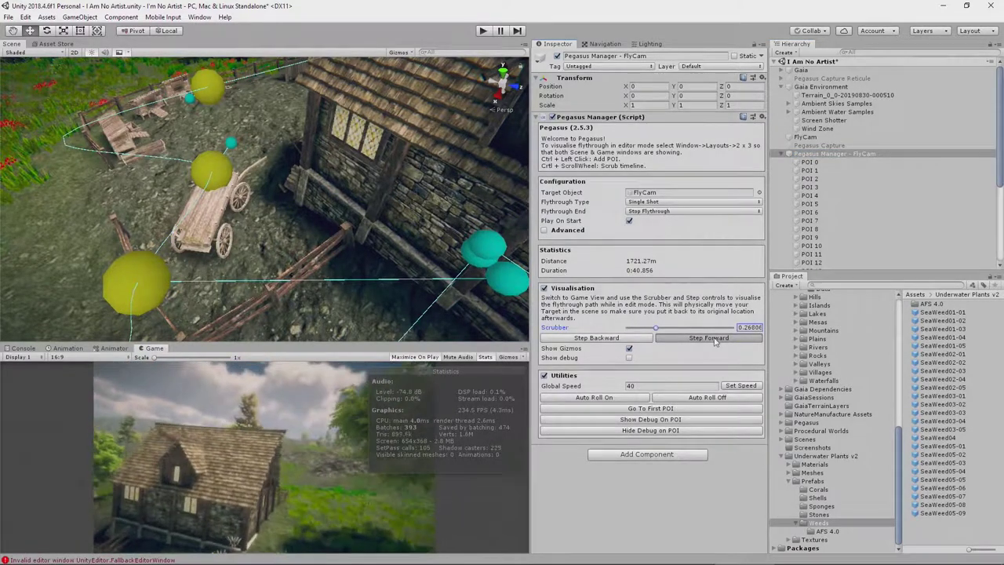
{"action": "left_click", "coordinate": [708, 337]}
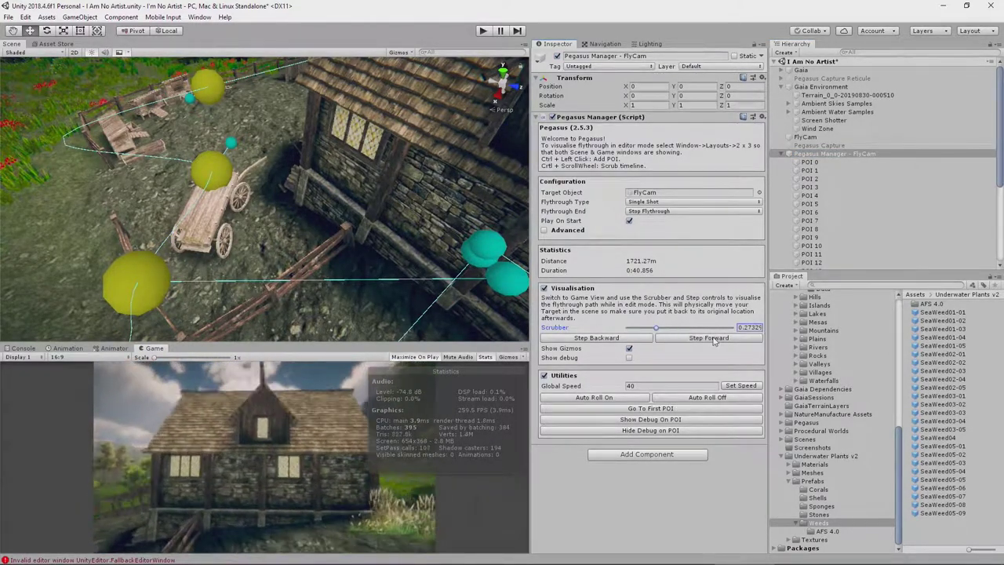
{"action": "left_click", "coordinate": [714, 340]}
{"action": "left_click", "coordinate": [713, 340]}
{"action": "left_click", "coordinate": [713, 340]}
{"action": "left_click", "coordinate": [713, 340]}
{"action": "left_click", "coordinate": [713, 339]}
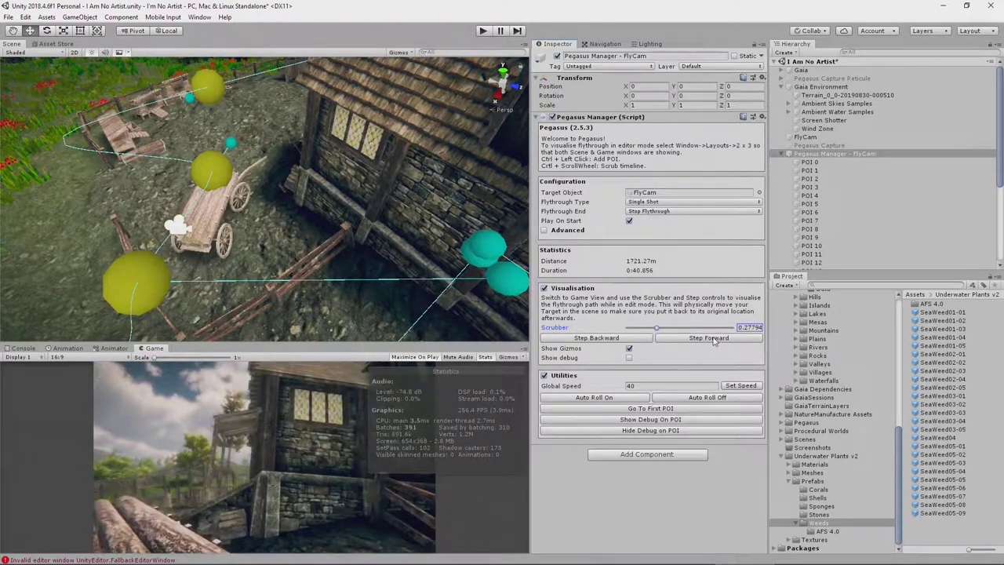
{"action": "left_click", "coordinate": [714, 339]}
{"action": "left_click", "coordinate": [708, 337]}
{"action": "left_click", "coordinate": [709, 337]}
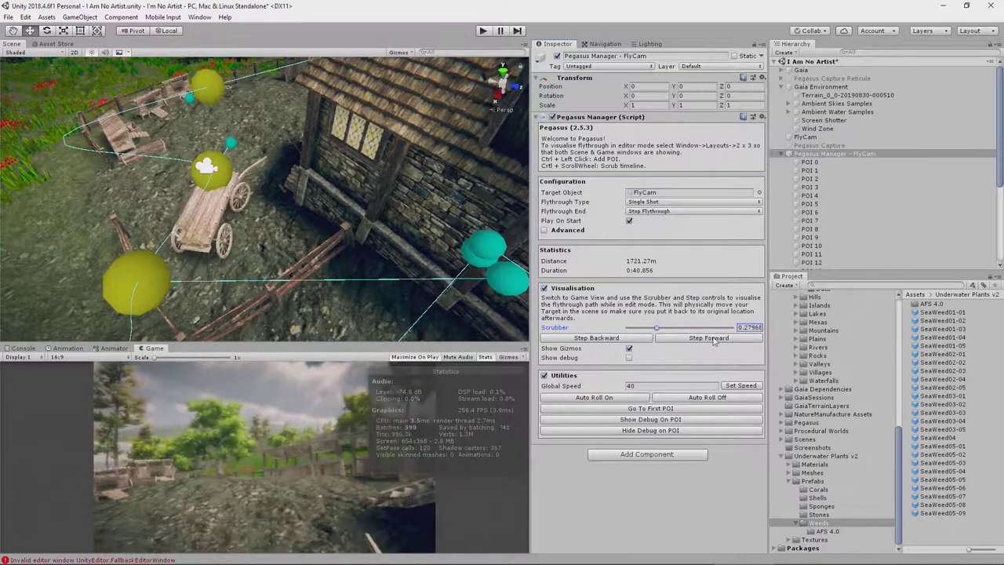
{"action": "left_click", "coordinate": [711, 338]}
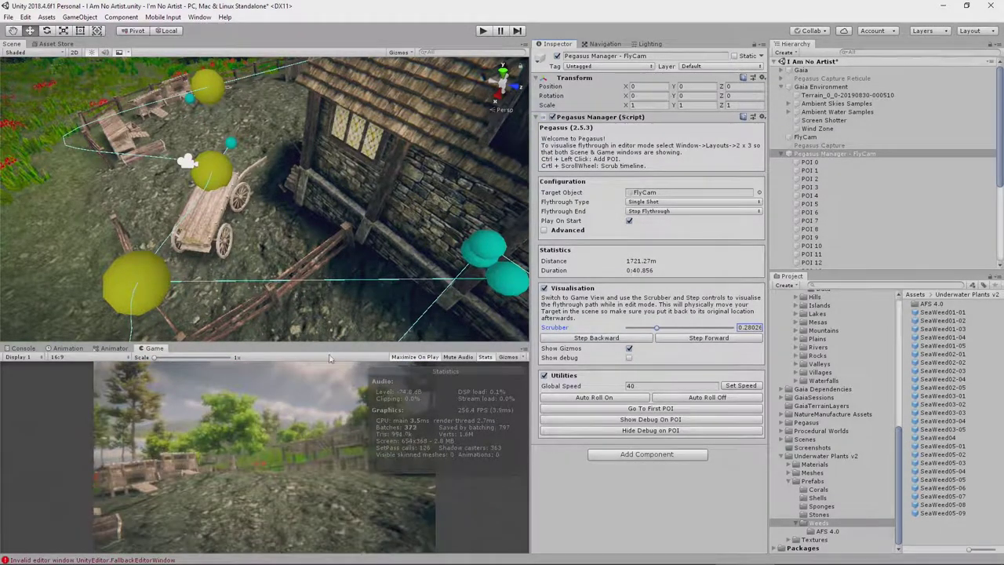
Step: Delete POI 8, the flythrough point in front of the wooden cart
{"action": "left_click", "coordinate": [155, 286]}
{"action": "key", "text": "Delete"}
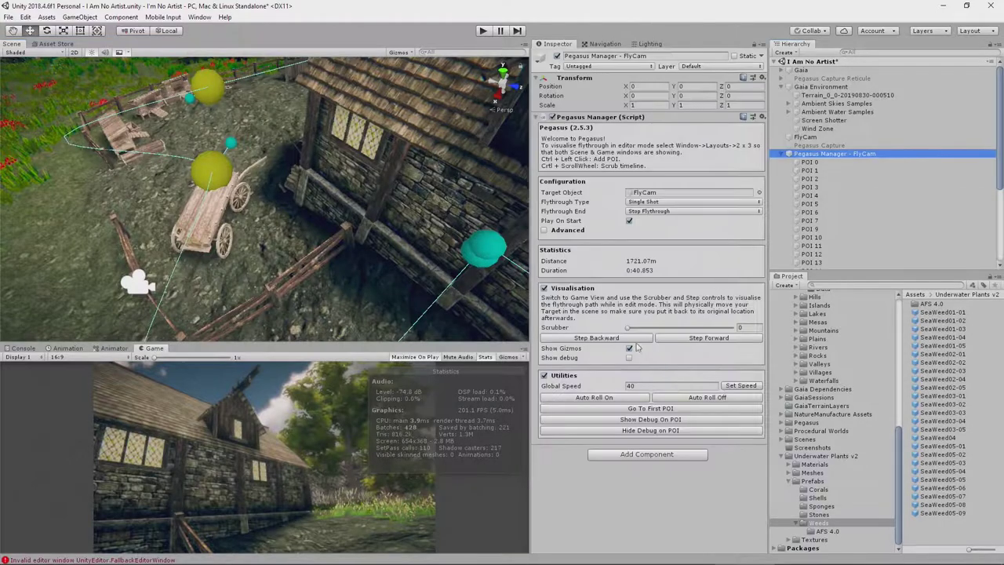
Step: Preview the Pegasus Manager flythrough over the log cart by stepping forward from about 0.274 to 0.28
{"action": "left_click_drag", "start_coordinate": [627, 330], "coordinate": [647, 331]}
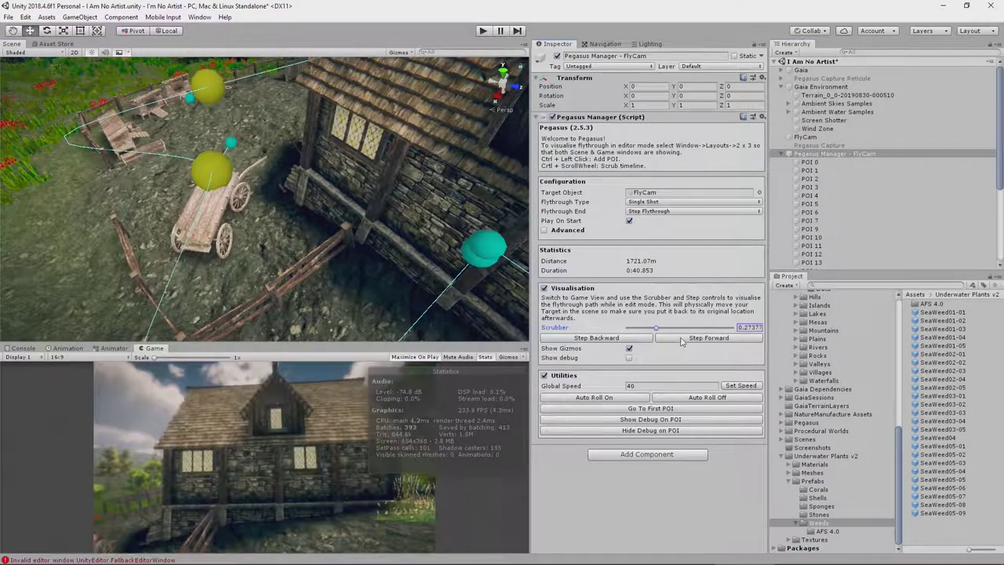
{"action": "left_click", "coordinate": [681, 339]}
{"action": "left_click", "coordinate": [682, 339]}
{"action": "left_click", "coordinate": [682, 339]}
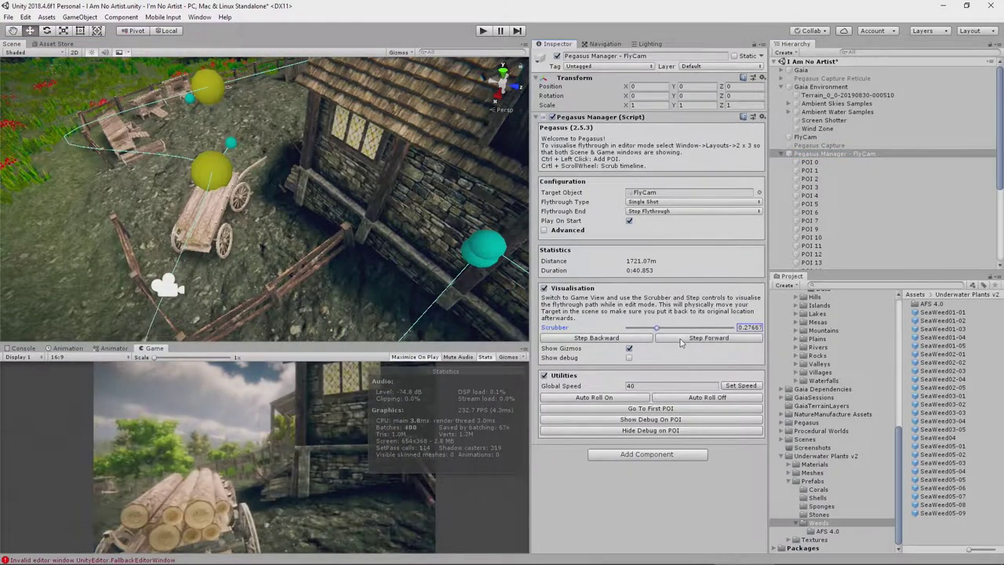
{"action": "left_click", "coordinate": [681, 339]}
{"action": "left_click", "coordinate": [681, 339]}
{"action": "left_click", "coordinate": [682, 339]}
{"action": "left_click", "coordinate": [682, 339]}
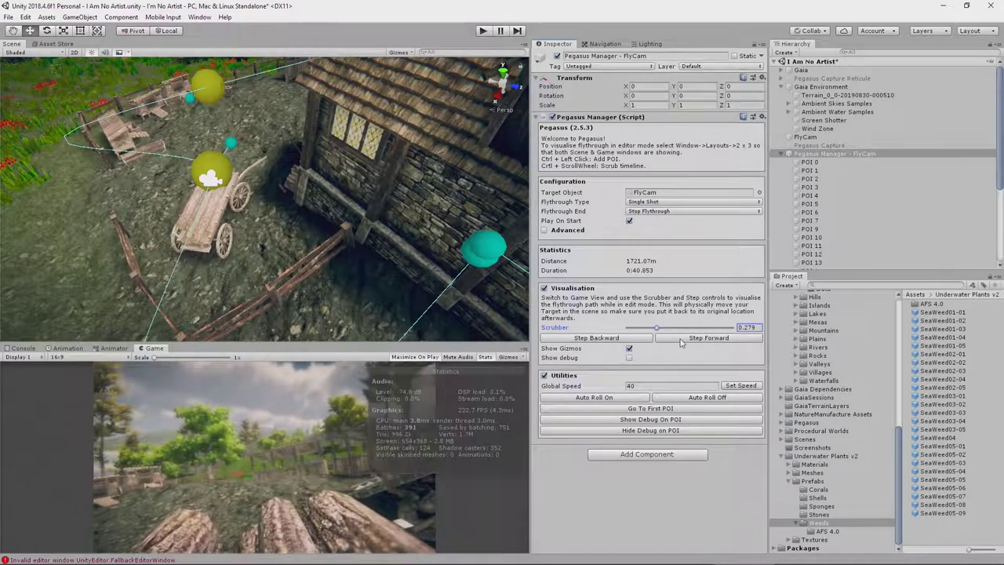
{"action": "left_click", "coordinate": [682, 339]}
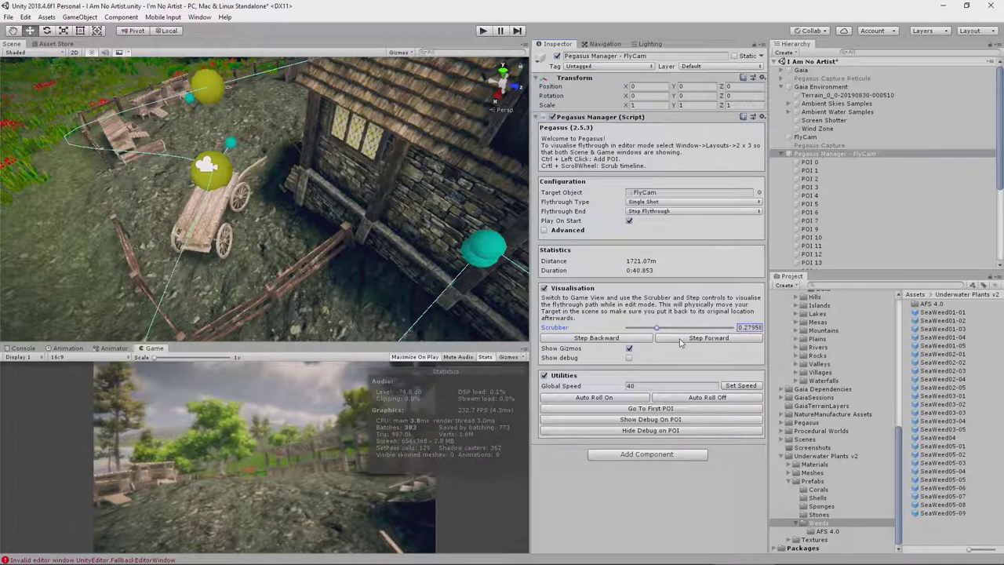
{"action": "left_click", "coordinate": [681, 339]}
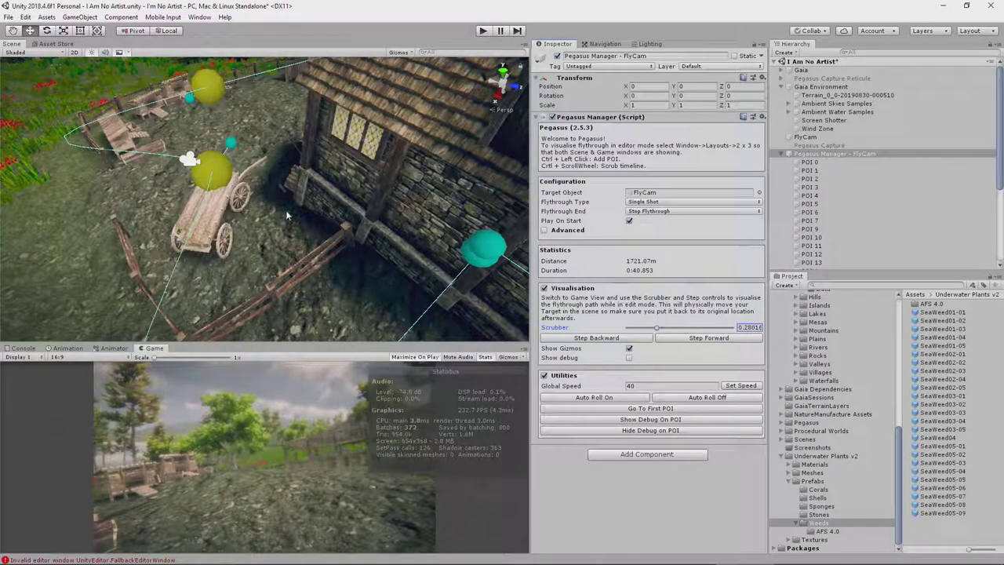
Step: Move POI 10 across the yard beyond the wooden shelters and make its camera look along the flythrough path
{"action": "left_click_drag", "start_coordinate": [289, 222], "coordinate": [520, 184], "text": "alt"}
{"action": "right_click_drag", "start_coordinate": [204, 229], "coordinate": [188, 231]}
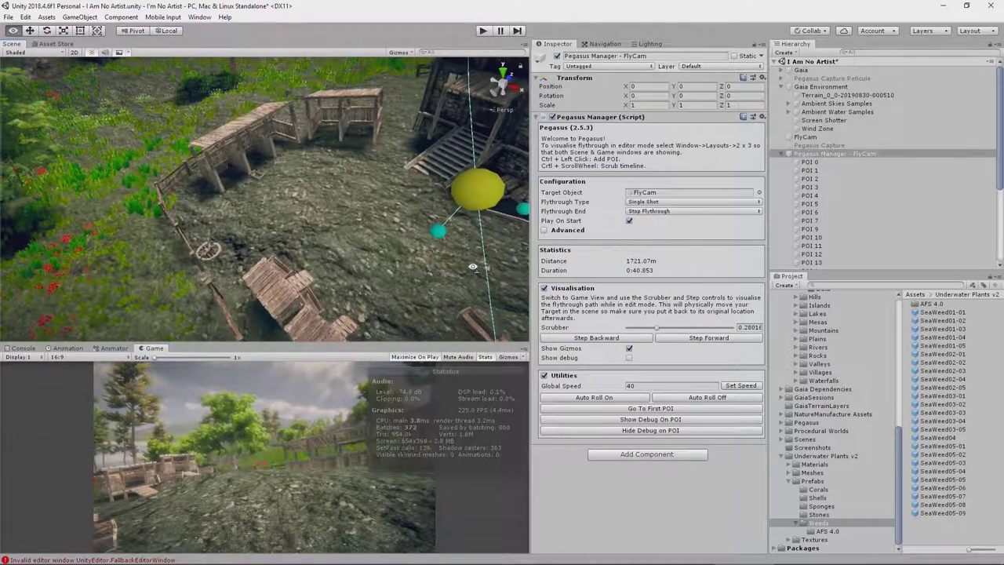
{"action": "right_click_drag", "start_coordinate": [473, 267], "coordinate": [604, 256]}
{"action": "right_click_drag", "start_coordinate": [417, 226], "coordinate": [455, 225]}
{"action": "left_click", "coordinate": [309, 167]}
{"action": "left_click_drag", "start_coordinate": [342, 174], "coordinate": [259, 163]}
{"action": "left_click_drag", "start_coordinate": [259, 163], "coordinate": [440, 235], "text": "alt"}
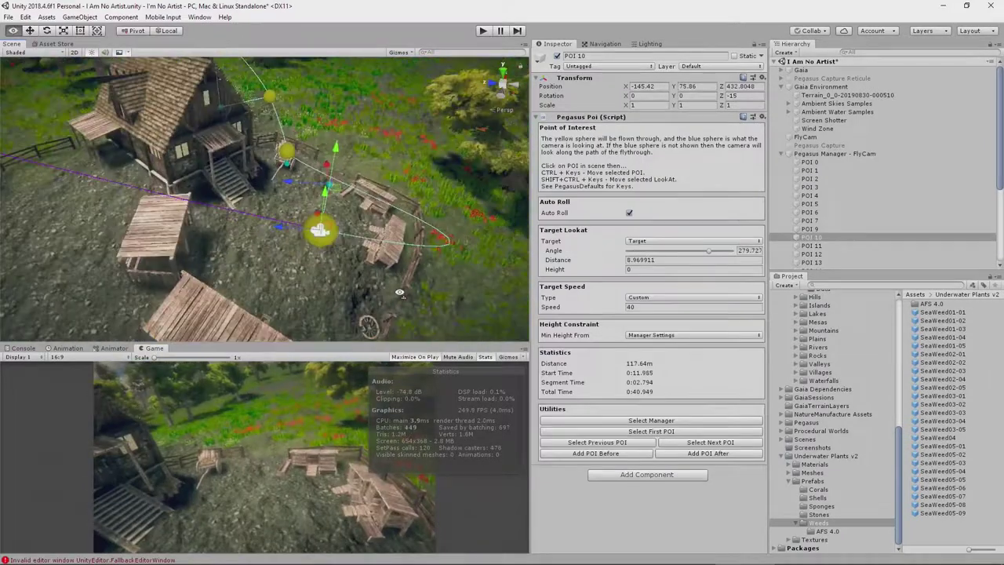
{"action": "left_click_drag", "start_coordinate": [322, 205], "coordinate": [181, 259]}
{"action": "left_click", "coordinate": [640, 241]}
{"action": "left_click", "coordinate": [645, 252]}
Step: Shift POI 10 farther out from the wooden shelters, toward the outer edge of the yard
{"action": "left_click_drag", "start_coordinate": [360, 173], "coordinate": [89, 130], "text": "alt"}
{"action": "scroll", "coordinate": [886, 196], "scroll_direction": "down", "scroll_amount": 5}
{"action": "right_click", "coordinate": [919, 224]}
{"action": "left_click", "coordinate": [382, 197]}
{"action": "left_click_drag", "start_coordinate": [382, 197], "coordinate": [424, 129], "text": "alt"}
{"action": "left_click", "coordinate": [196, 293]}
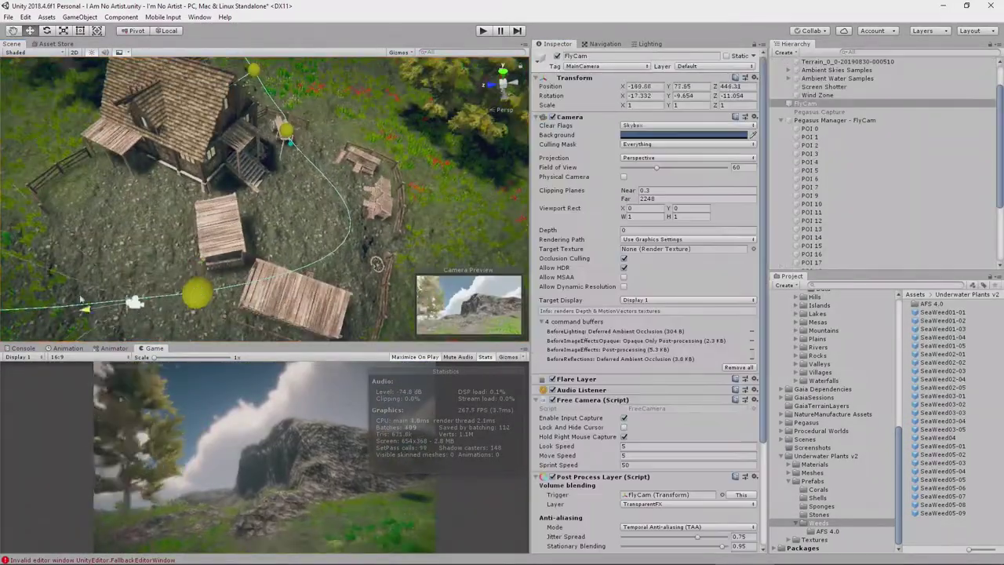
{"action": "left_click", "coordinate": [197, 293]}
{"action": "left_click_drag", "start_coordinate": [197, 293], "coordinate": [40, 309]}
{"action": "left_click_drag", "start_coordinate": [314, 235], "coordinate": [887, 223], "text": "alt"}
Step: Adjust POI 9 above the log cart to about X -128.9, Y 72, Z 435
{"action": "left_click", "coordinate": [288, 229]}
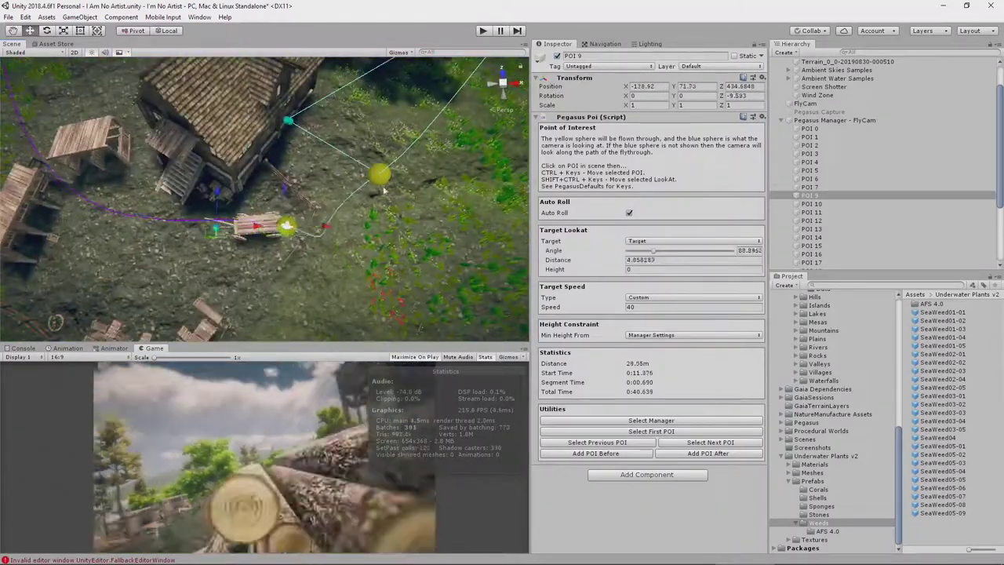
{"action": "left_click_drag", "start_coordinate": [381, 191], "coordinate": [471, 164], "text": "alt"}
{"action": "left_click", "coordinate": [471, 169]}
{"action": "left_click", "coordinate": [223, 201]}
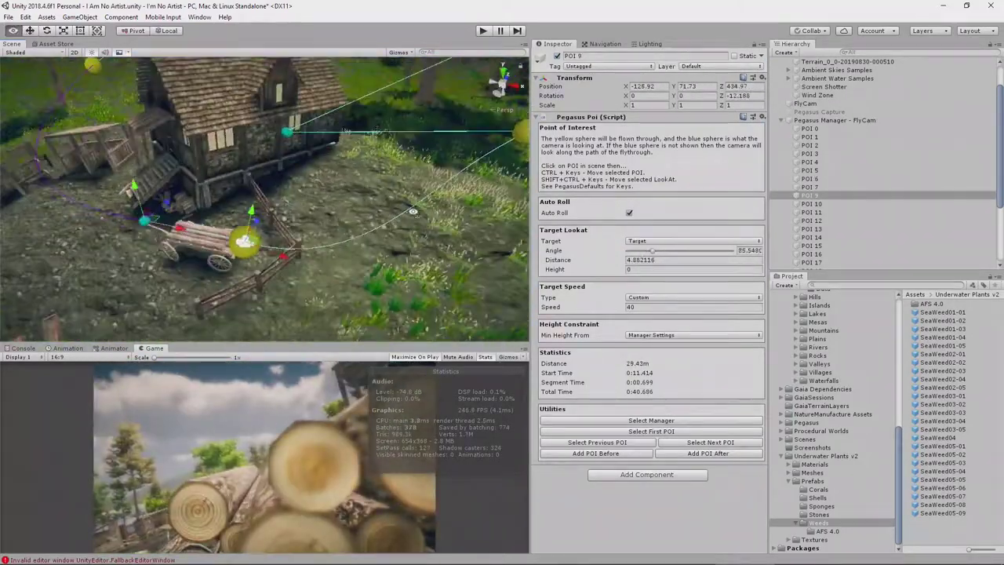
{"action": "right_click_drag", "start_coordinate": [470, 196], "coordinate": [160, 188]}
{"action": "key", "text": "Up"}
{"action": "key", "text": "Up"}
{"action": "key", "text": "Up"}
{"action": "key", "text": "Up"}
{"action": "key", "text": "Up"}
{"action": "key", "text": "Up"}
{"action": "key", "text": "Up"}
{"action": "key", "text": "Up"}
{"action": "key", "text": "Up"}
{"action": "key", "text": "Up"}
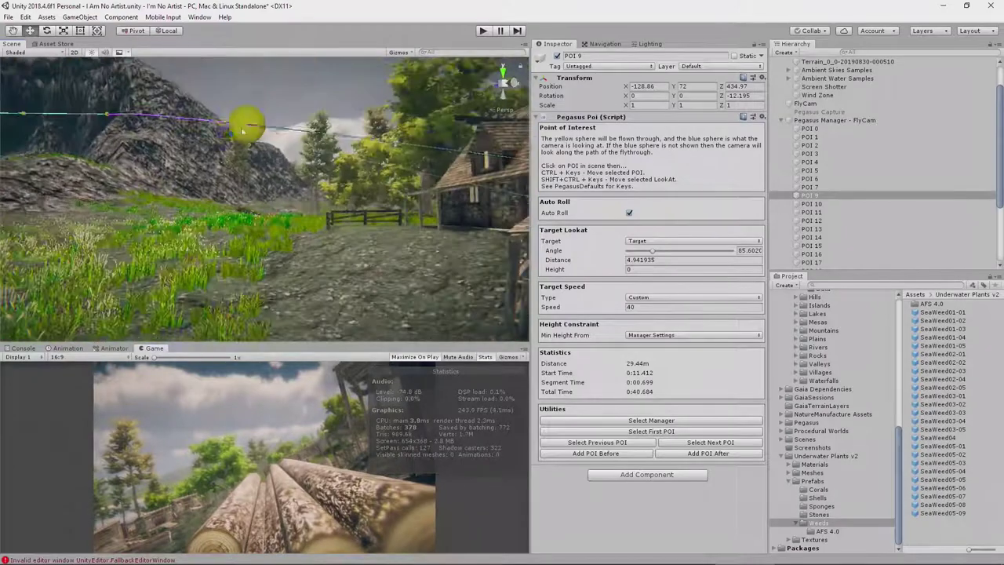
Step: Preview the flythrough from 0.25 to about 0.293, and run it once in play mode
{"action": "left_click", "coordinate": [729, 337]}
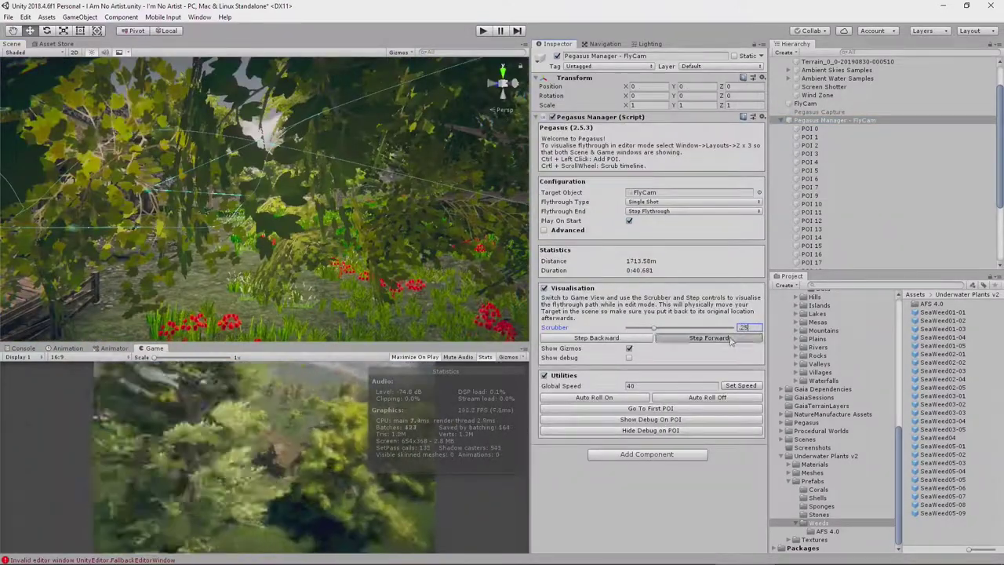
{"action": "left_click", "coordinate": [729, 338]}
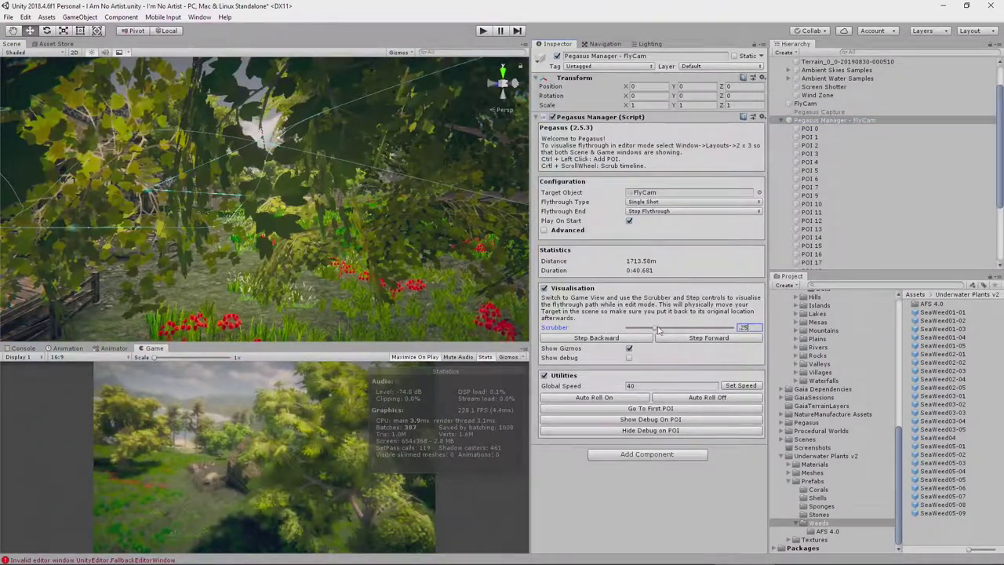
{"action": "left_click_drag", "start_coordinate": [656, 331], "coordinate": [657, 331]}
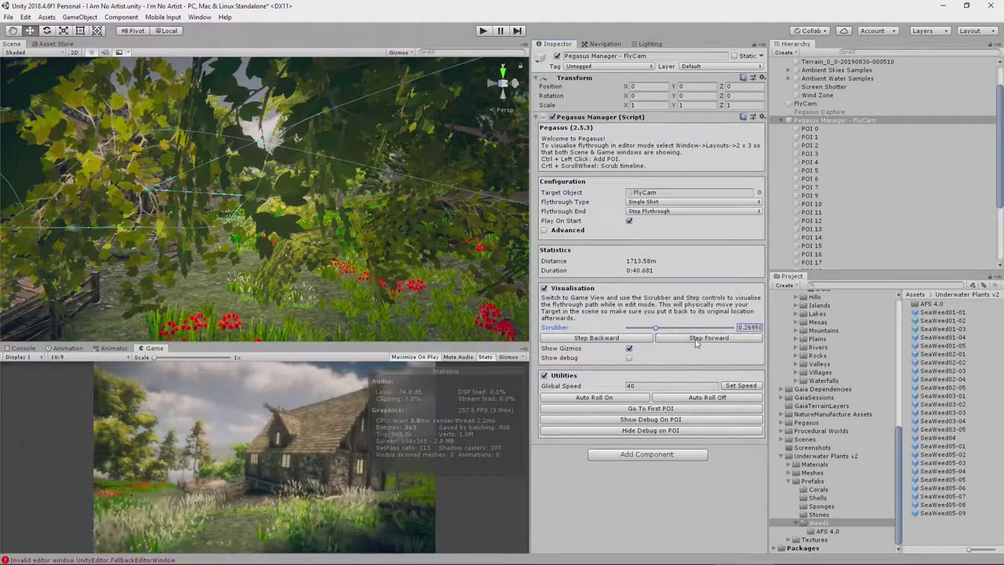
{"action": "left_click", "coordinate": [696, 338]}
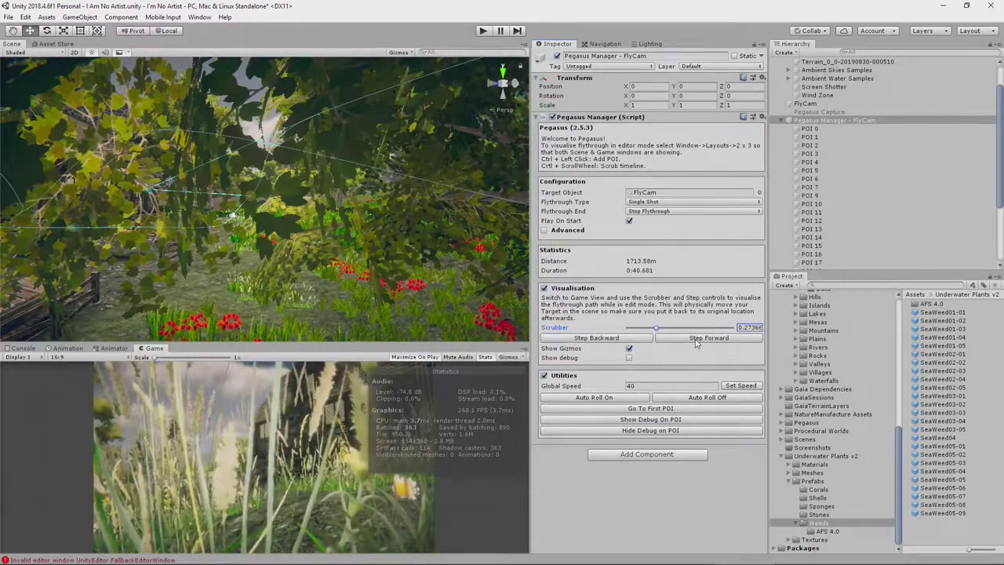
{"action": "left_click", "coordinate": [695, 338]}
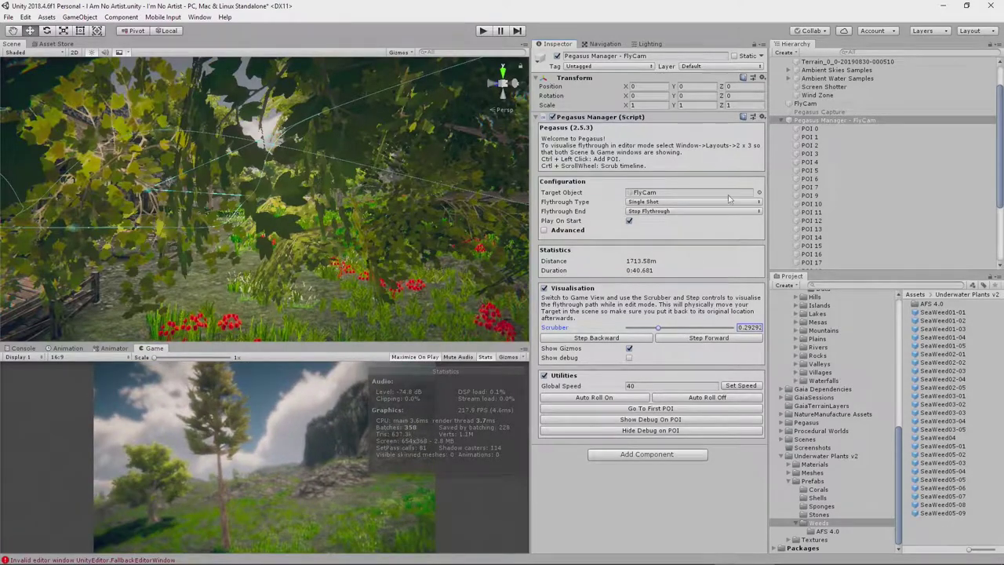
{"action": "left_click", "coordinate": [483, 31]}
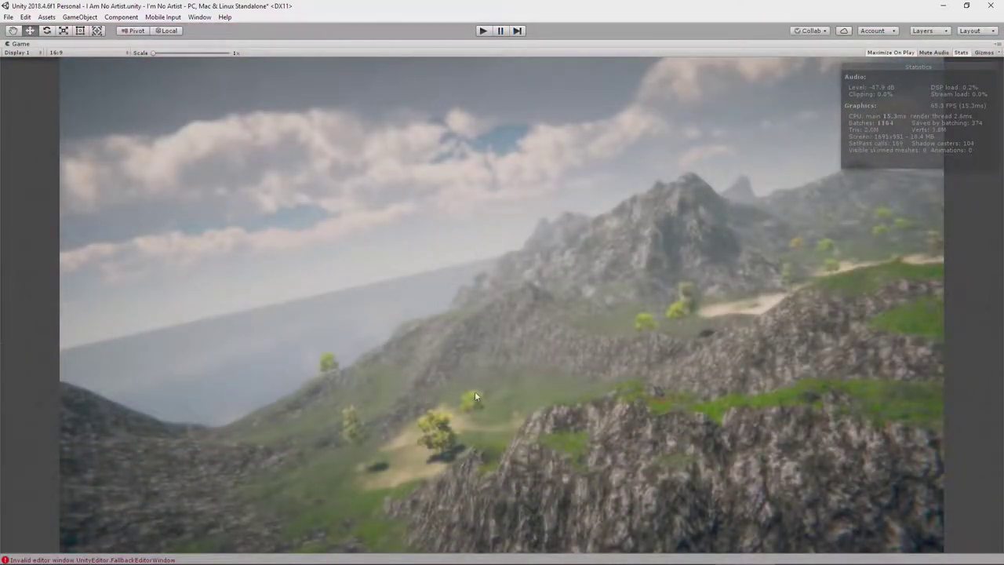
{"action": "key", "text": "ctrl+p"}
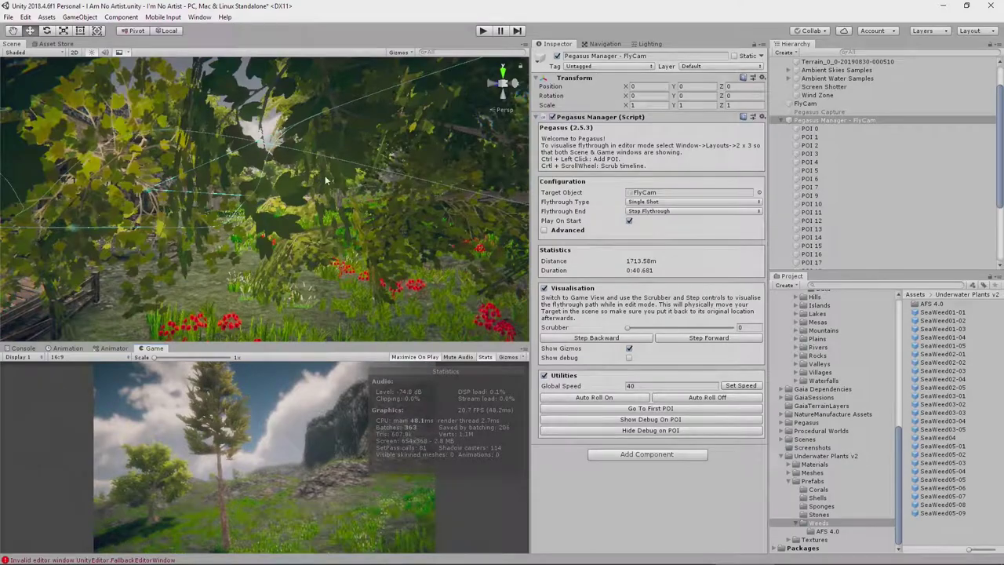
Step: Reposition the flythrough point on the grassy ledge of the rocky hillside and play the flythrough
{"action": "key", "text": "w"}
{"action": "right_click_drag", "start_coordinate": [324, 227], "coordinate": [283, 275]}
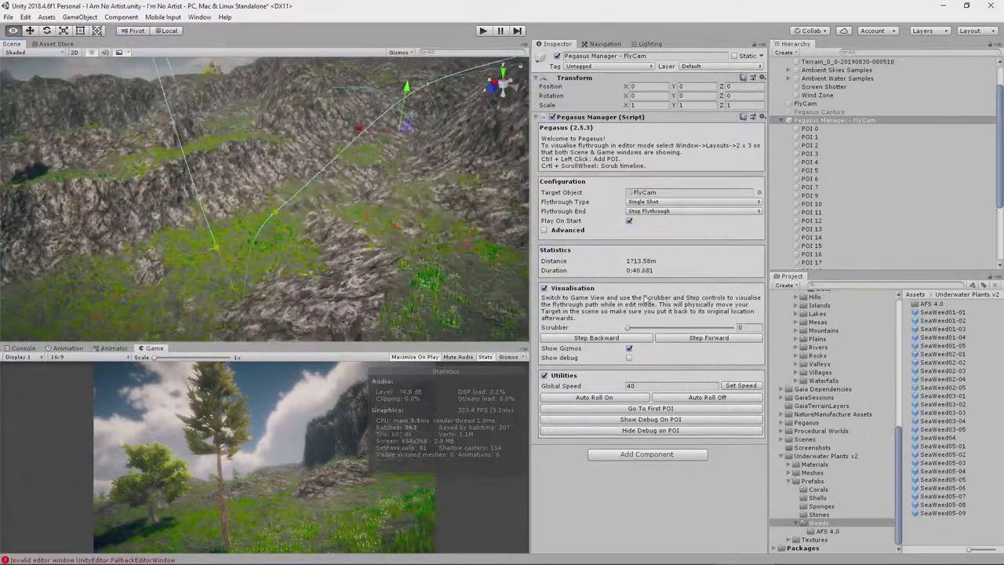
{"action": "left_click", "coordinate": [219, 252], "text": "ctrl"}
{"action": "left_click_drag", "start_coordinate": [219, 253], "coordinate": [196, 205]}
{"action": "right_click_drag", "start_coordinate": [196, 206], "coordinate": [915, 240]}
{"action": "left_click", "coordinate": [482, 31]}
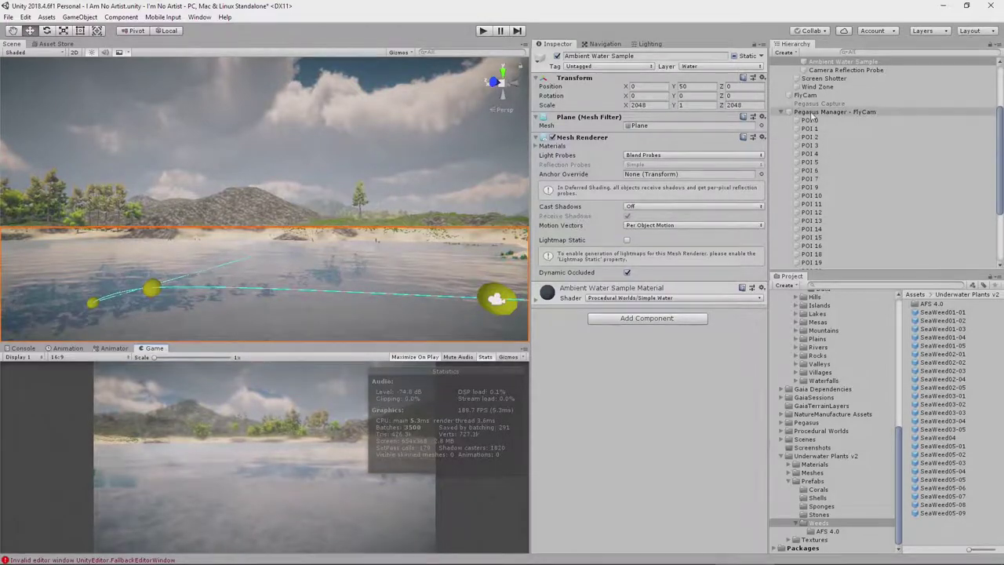
Step: Set the Pegasus Manager's global speed to 30 for the whole flythrough and play it
{"action": "left_click", "coordinate": [816, 113]}
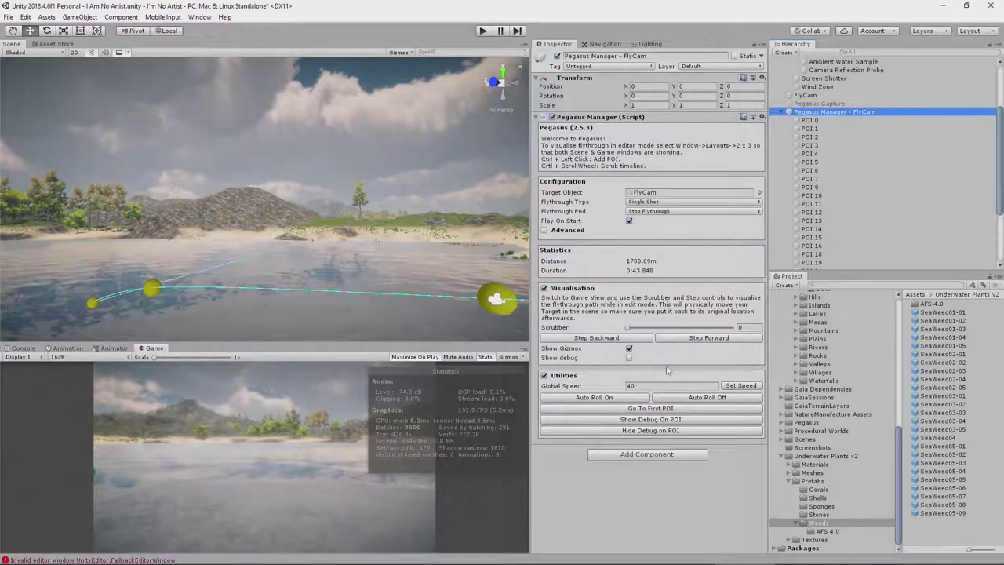
{"action": "left_click", "coordinate": [645, 386]}
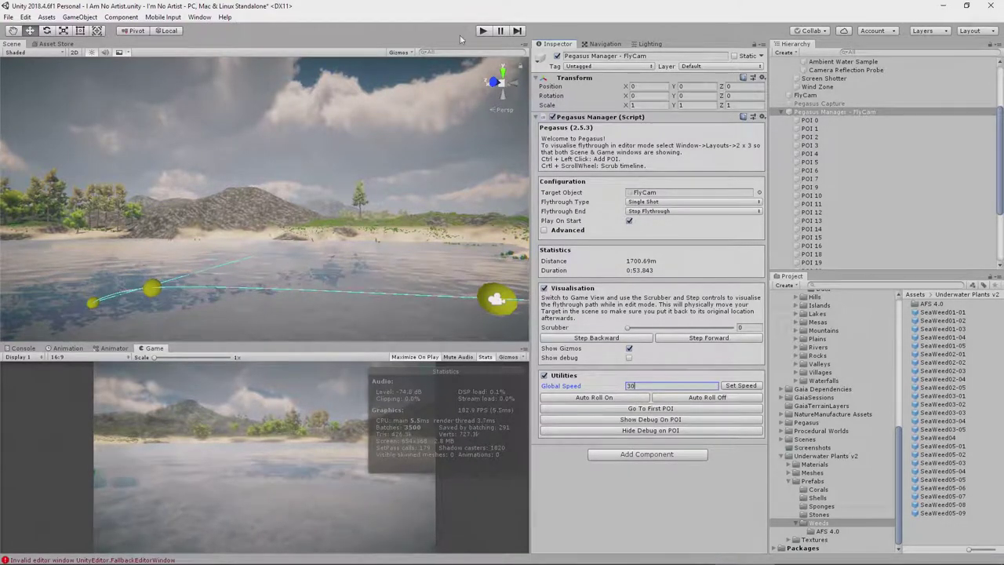
{"action": "left_click", "coordinate": [483, 31]}
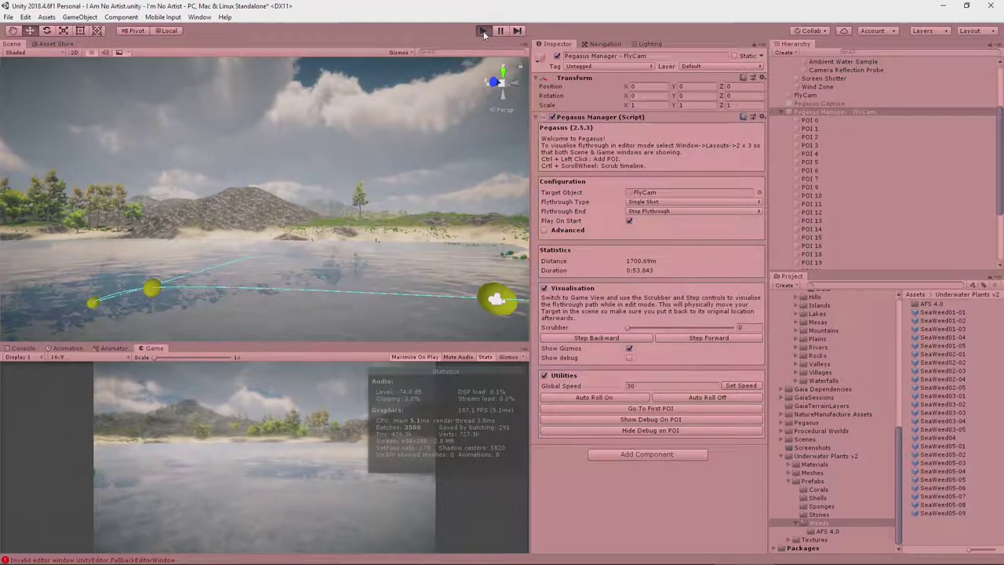